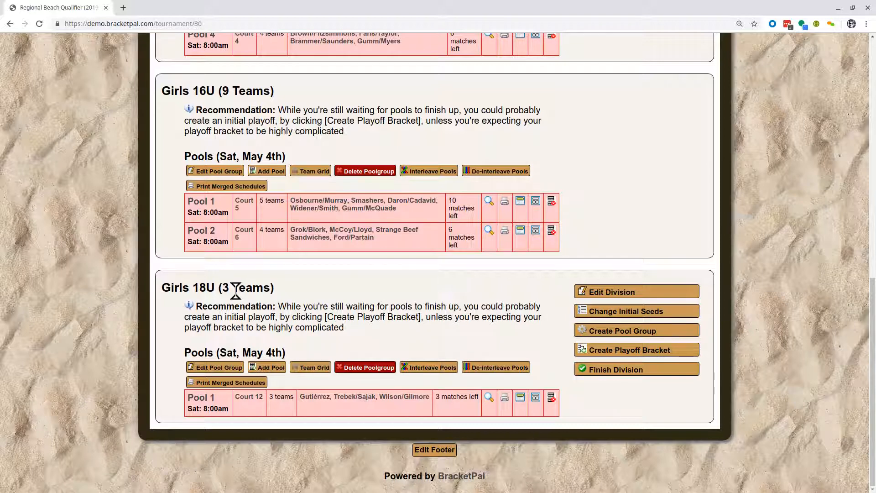
Review the team counts of the Girls 16U and Girls 18U divisions
scroll(235, 291, up, 2)
scroll(236, 291, down, 1)
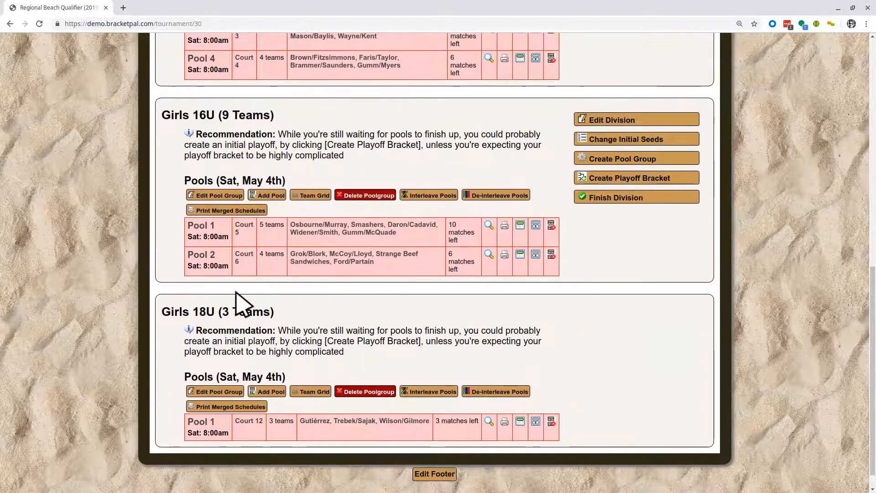
drag(171, 117, 221, 118)
click(221, 119)
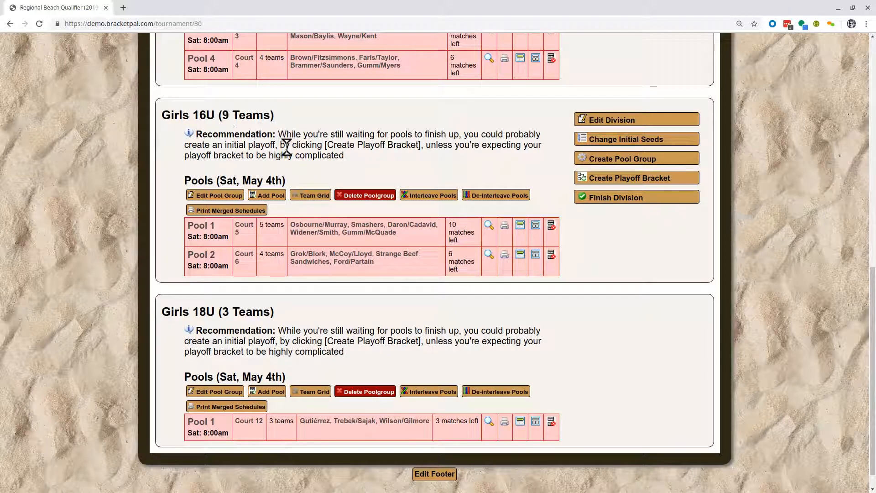
mouse_move(248, 314)
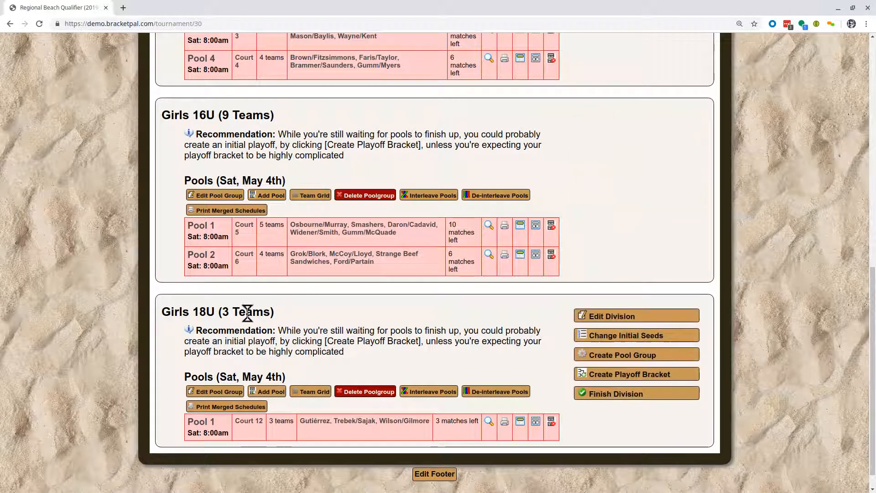
drag(163, 312, 260, 306)
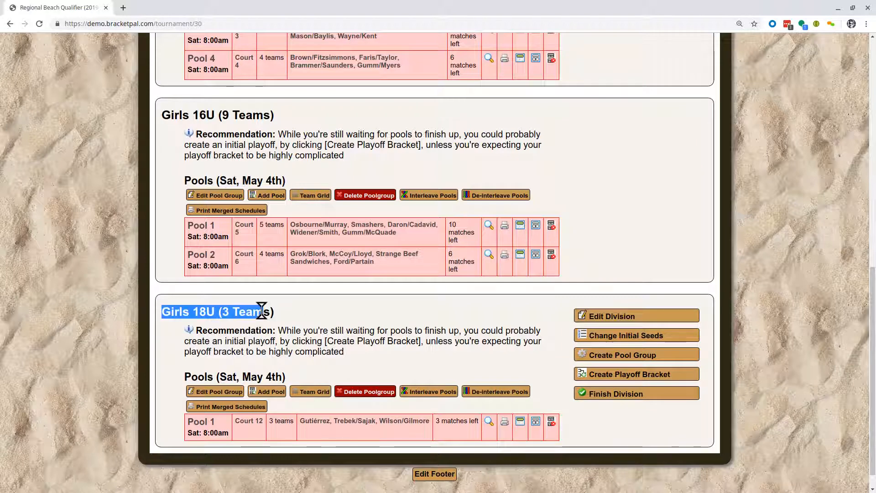
click(297, 325)
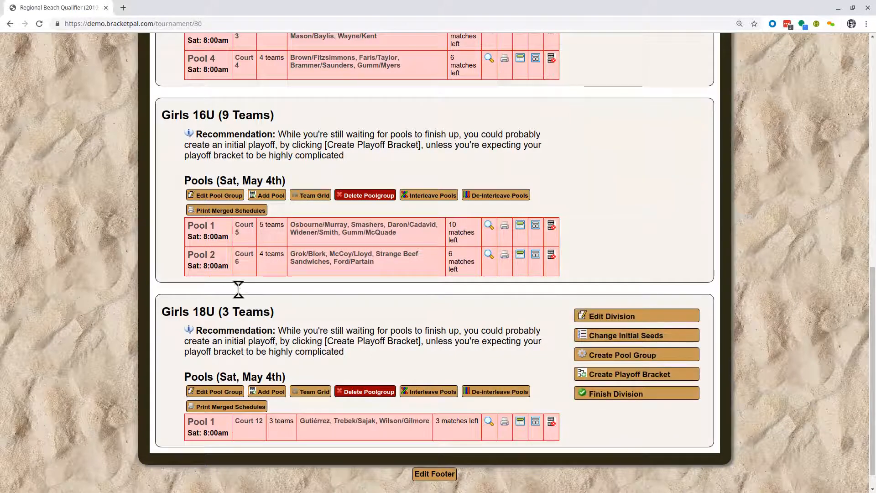
Delete the pool group of the Girls 18U division
click(354, 393)
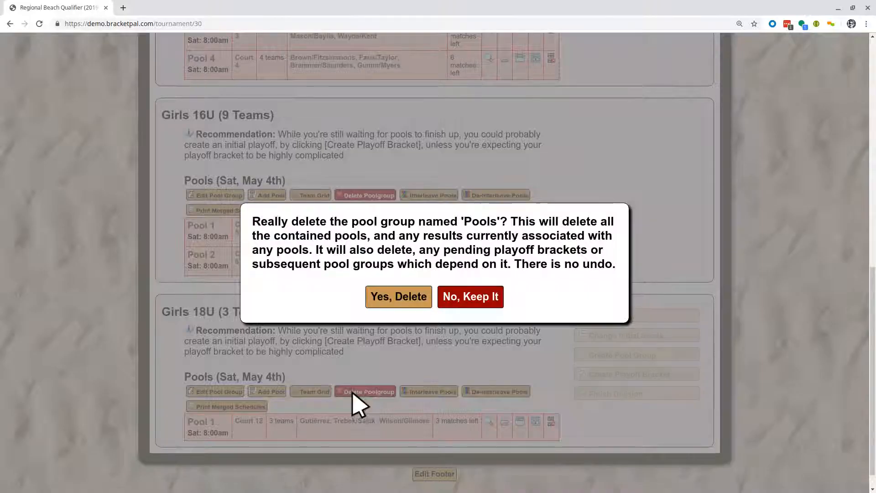
click(384, 300)
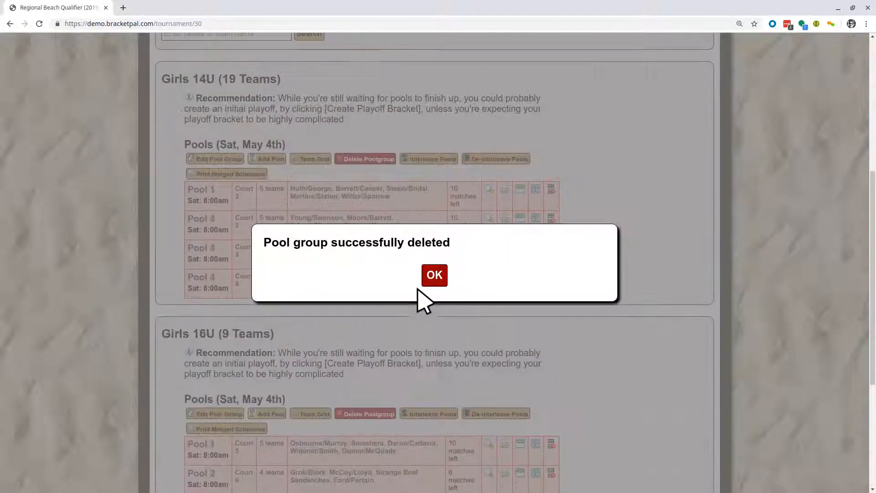
click(431, 276)
In the tournament's registration and check-in, append "(18)" to the first Girls 18U team's name and move it to Girls 16U
scroll(434, 313, up, 15)
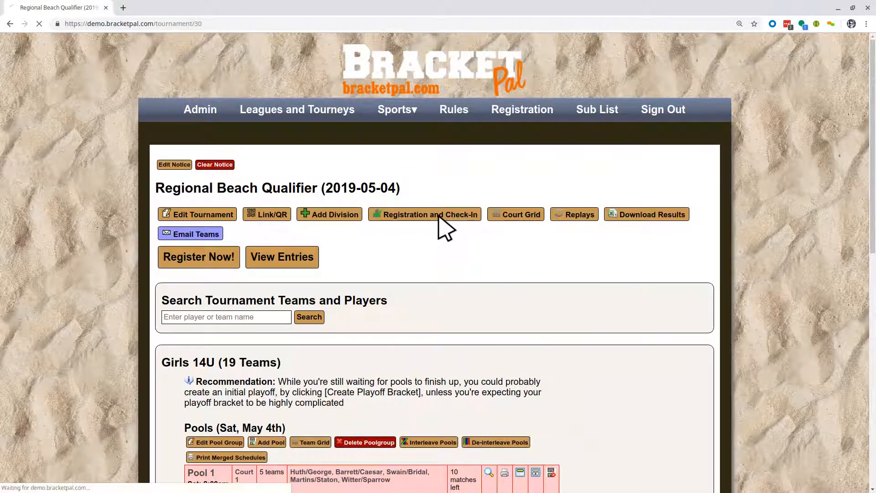
click(460, 217)
scroll(502, 174, down, 10)
scroll(529, 157, down, 5)
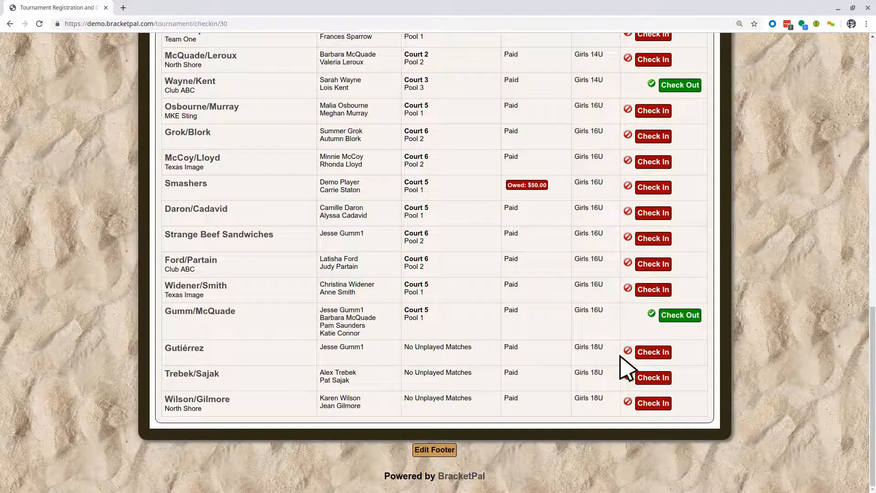
click(190, 349)
click(340, 215)
click(337, 235)
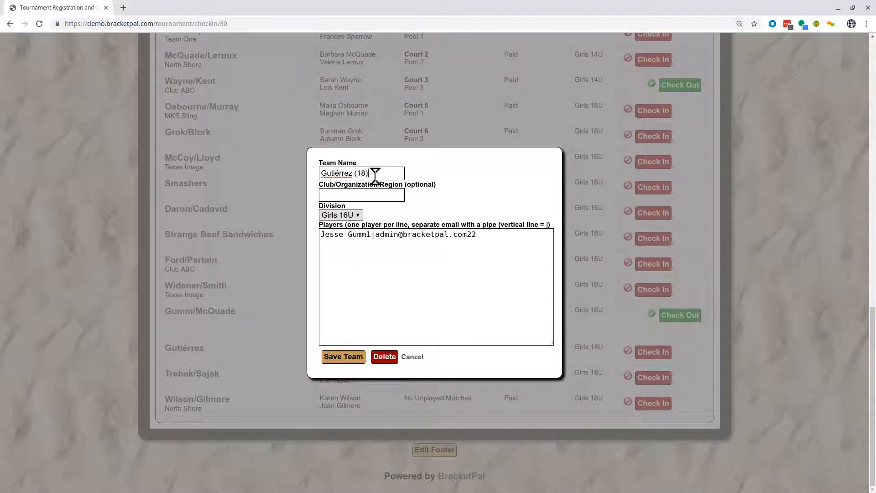
click(355, 358)
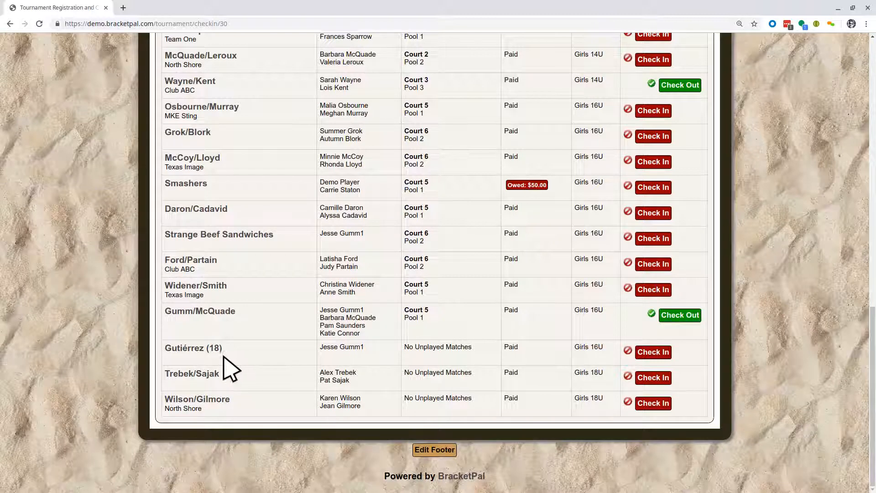
Append "(18)" to the name of the next Girls 18U team and move it to the Girls 16U division
click(200, 372)
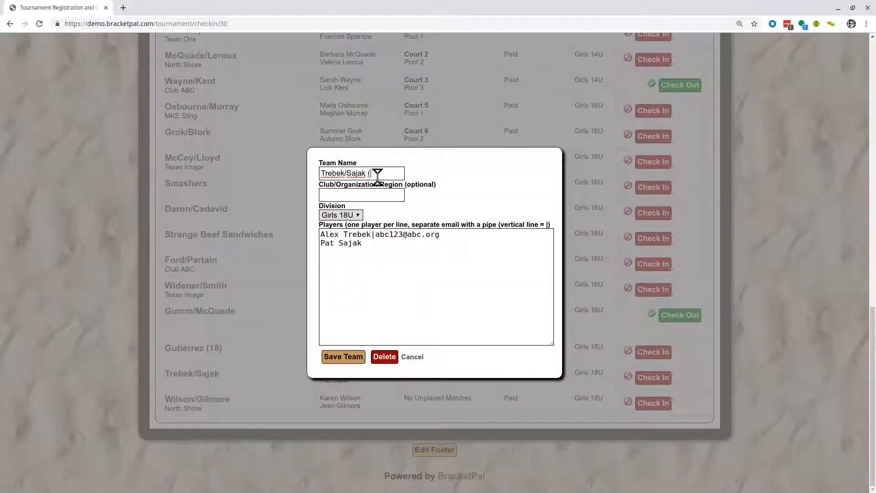
text((18))
click(349, 216)
click(349, 235)
click(360, 357)
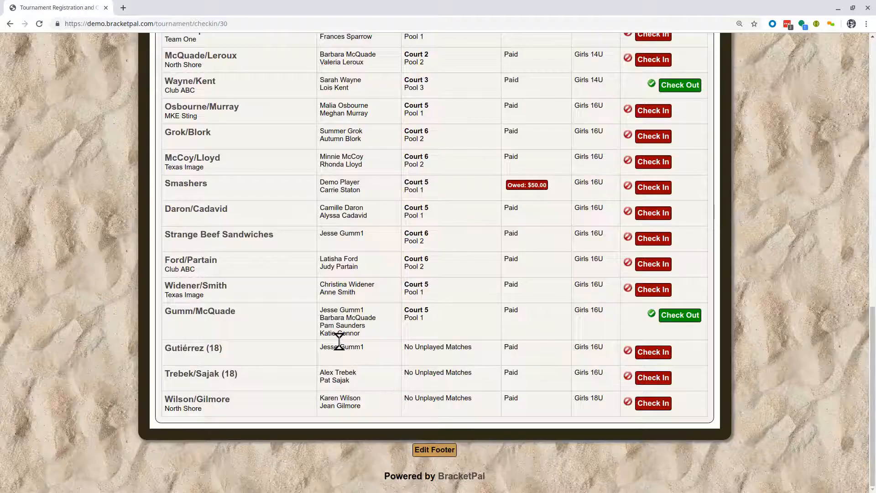
Append "(18)" to the name of the last Girls 18U team, from North Shore, and move it to Girls 16U
click(211, 398)
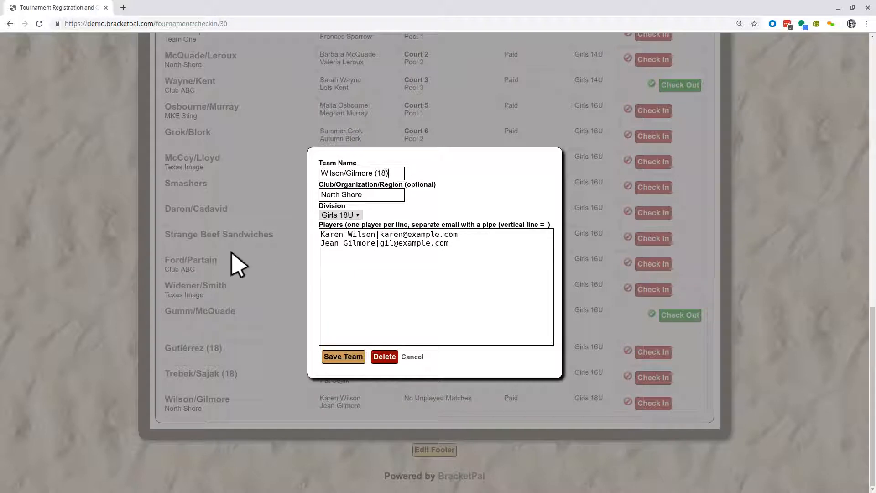
click(347, 215)
click(349, 235)
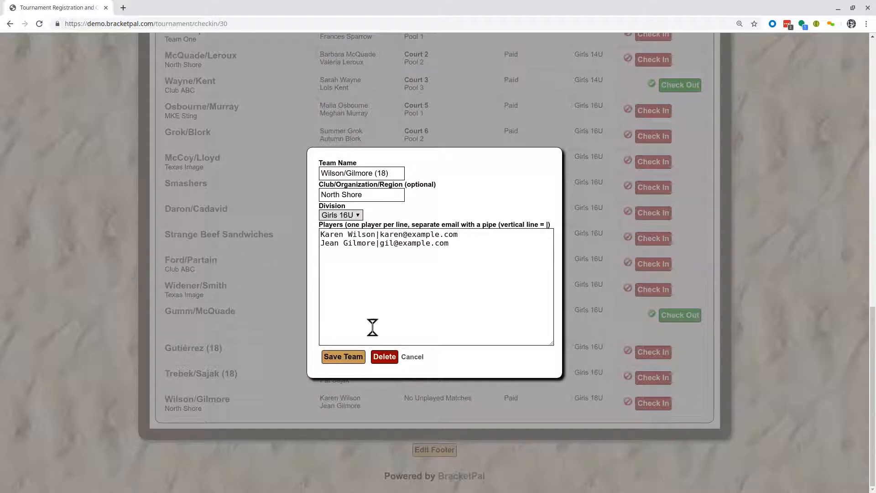
click(357, 359)
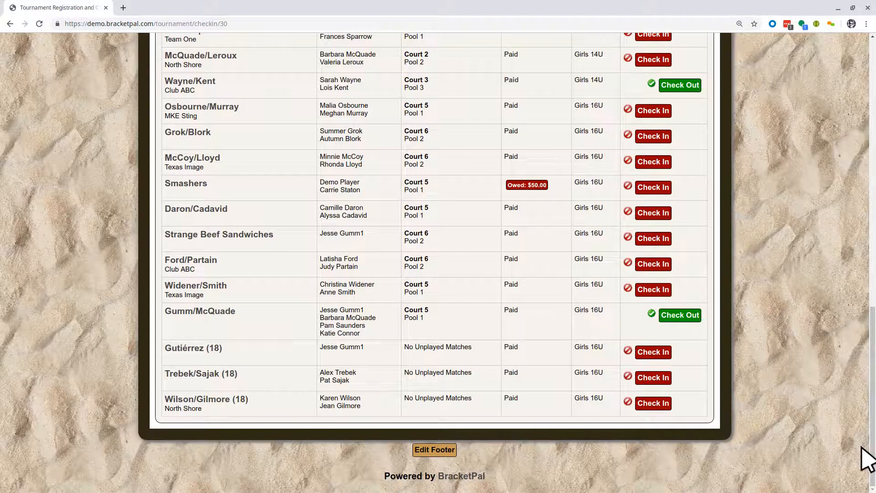
Return from registration and check-in to the main tournament page at the Girls 18U division
drag(874, 449, 834, 25)
click(211, 215)
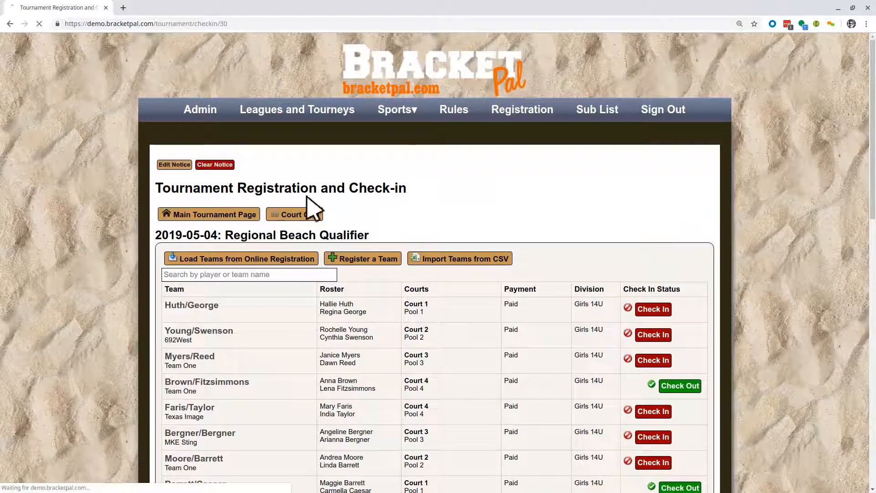
scroll(721, 365, down, 5)
scroll(721, 365, down, 6)
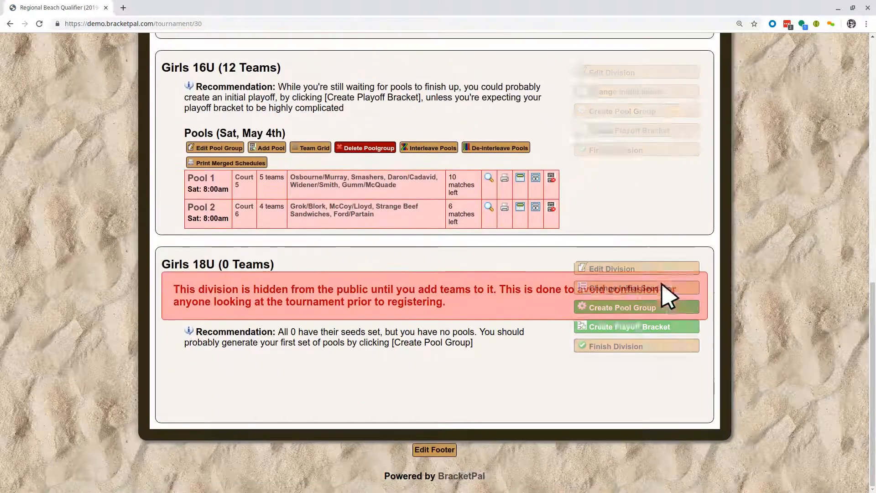
drag(270, 310, 299, 376)
click(272, 290)
drag(272, 290, 295, 330)
click(244, 289)
drag(239, 281, 314, 332)
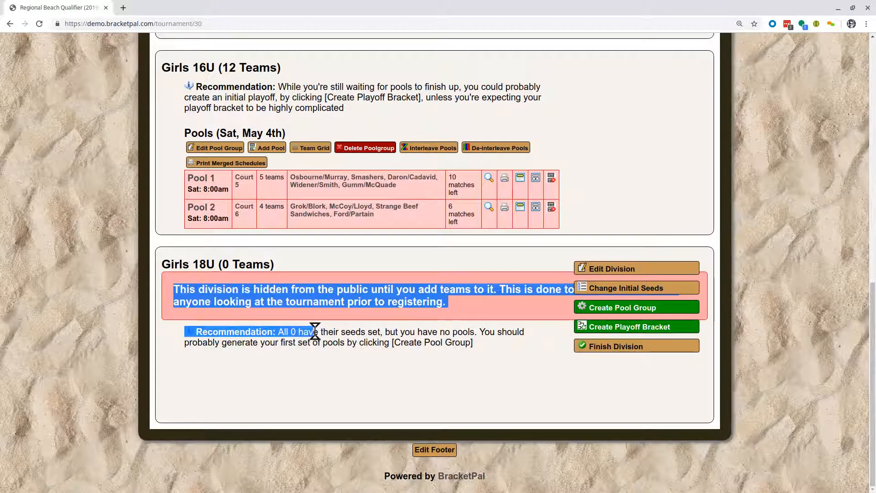
click(347, 294)
Delete the empty Girls 18U division from the tournament
click(591, 269)
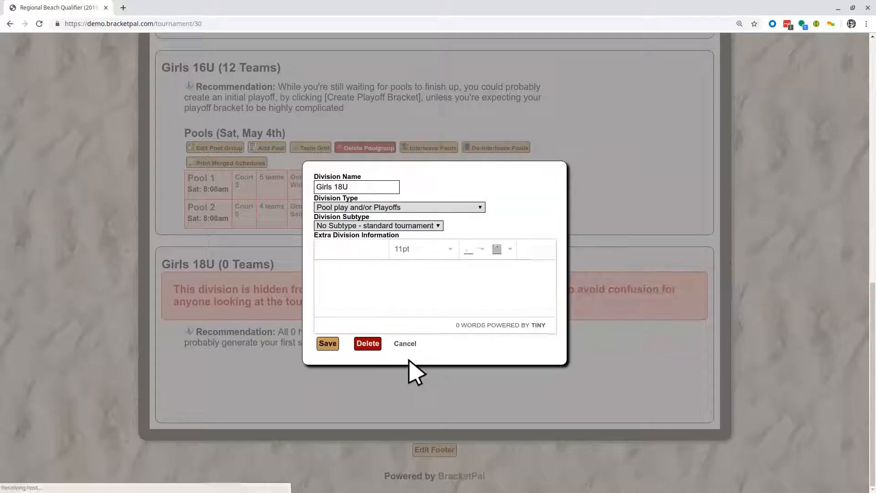
click(369, 345)
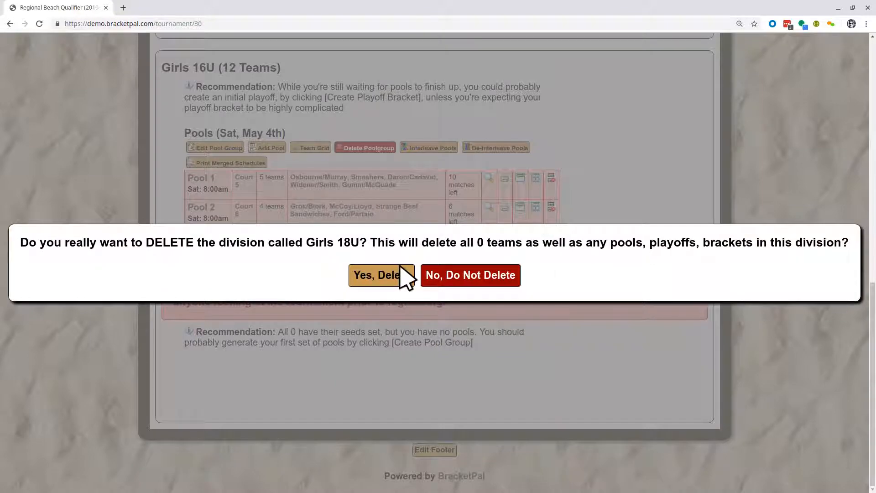
click(402, 276)
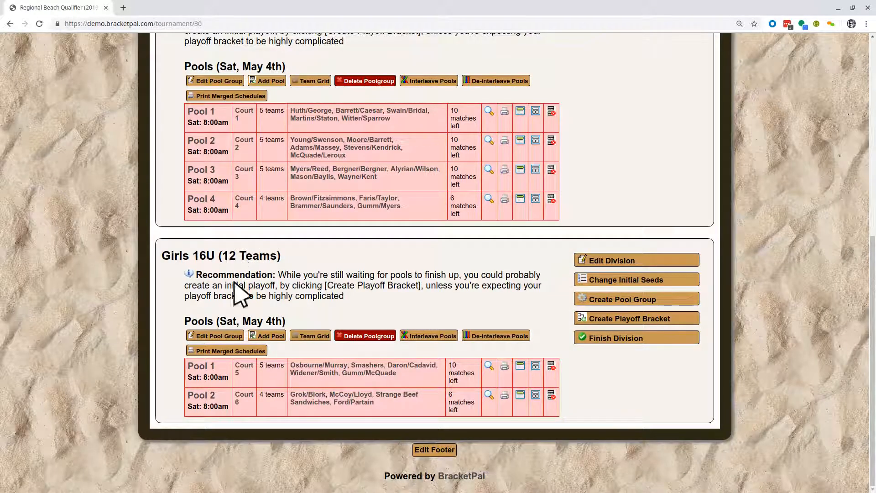
Delete the existing pool group of the Girls 16U division
drag(281, 366, 280, 403)
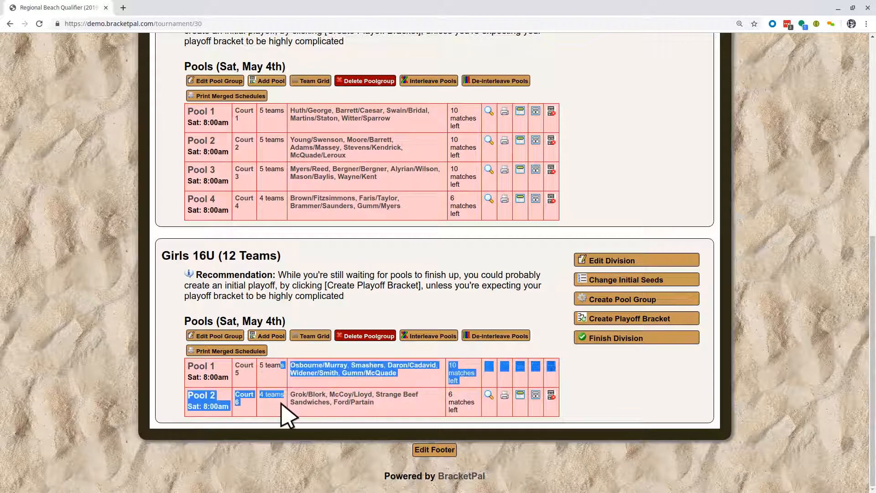
click(280, 403)
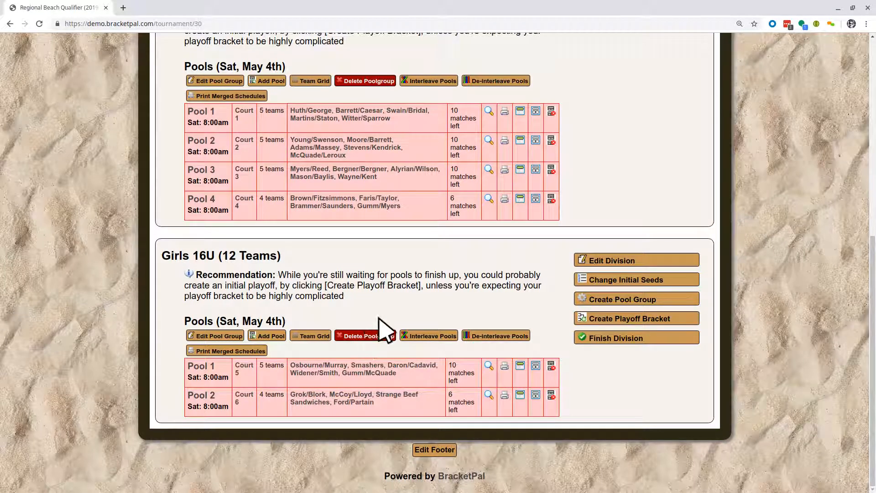
click(378, 336)
click(392, 297)
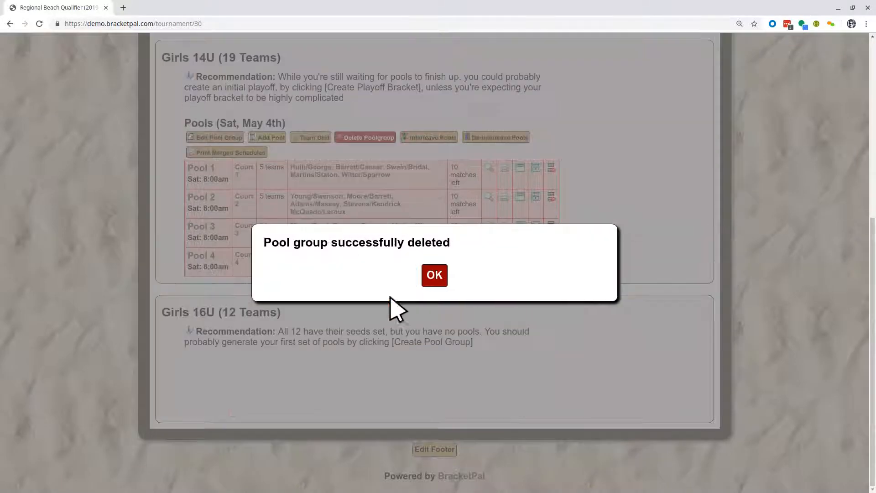
click(444, 277)
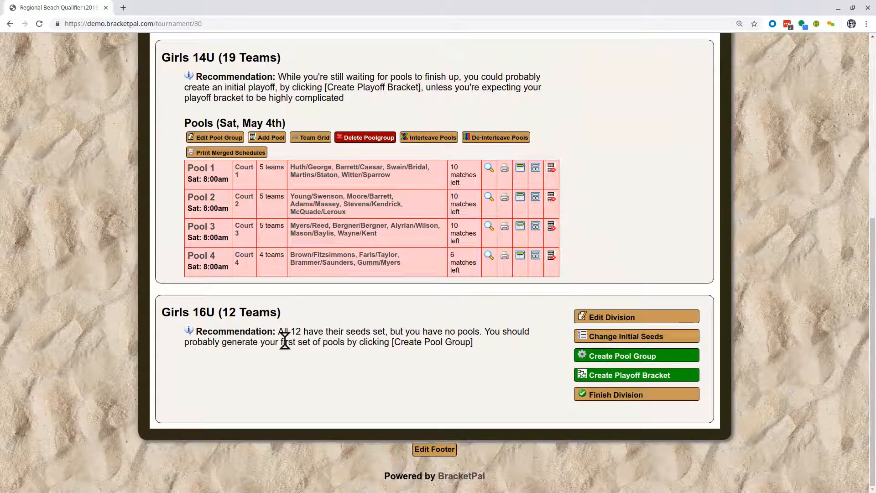
Try randomizing the initial seeds of the Girls 16U division and leave without saving them
click(613, 336)
scroll(423, 311, down, 3)
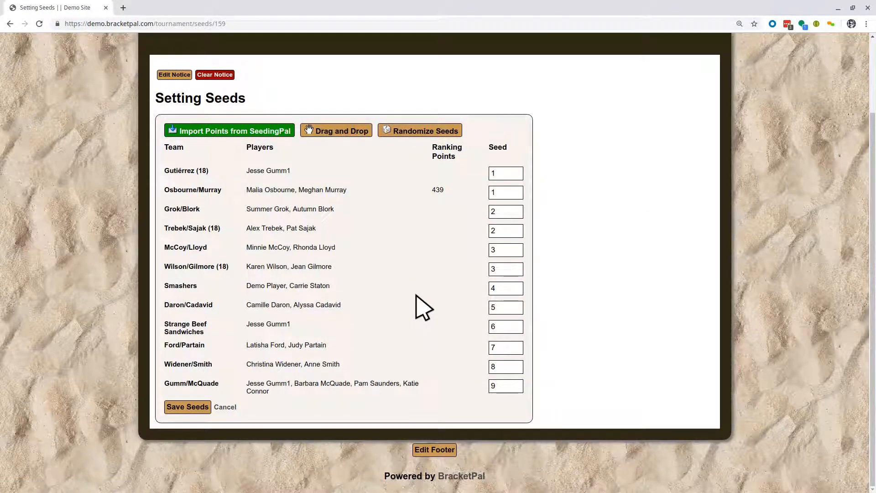
click(412, 129)
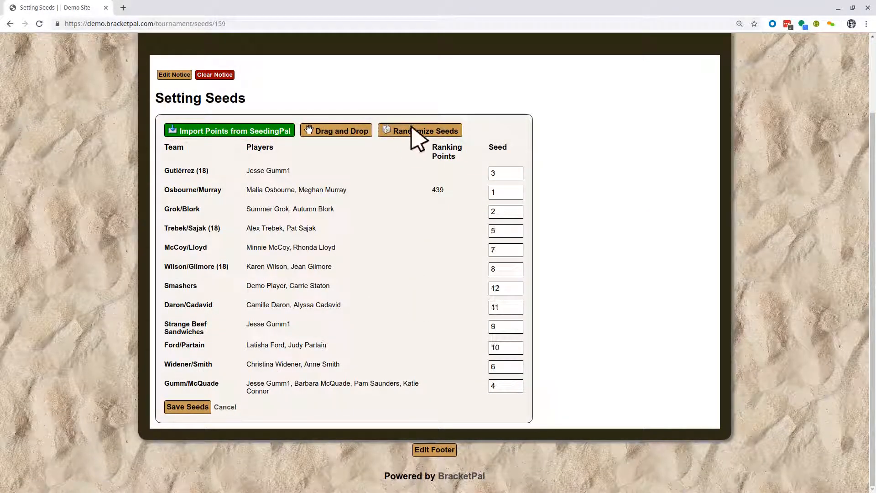
click(227, 408)
Reorder the Girls 16U initial seeds by drag and drop so the three (18) teams hold seeds 1, 2 and 3, and save the seeds
scroll(303, 307, down, 5)
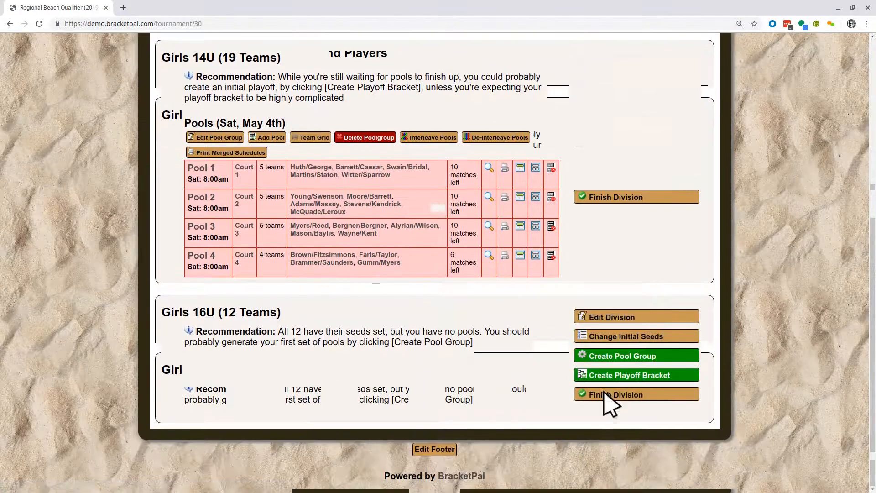
click(625, 338)
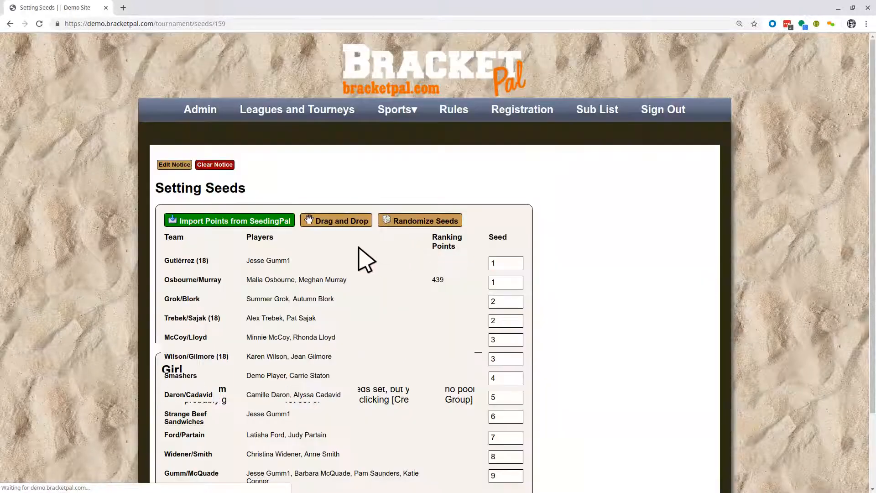
click(342, 220)
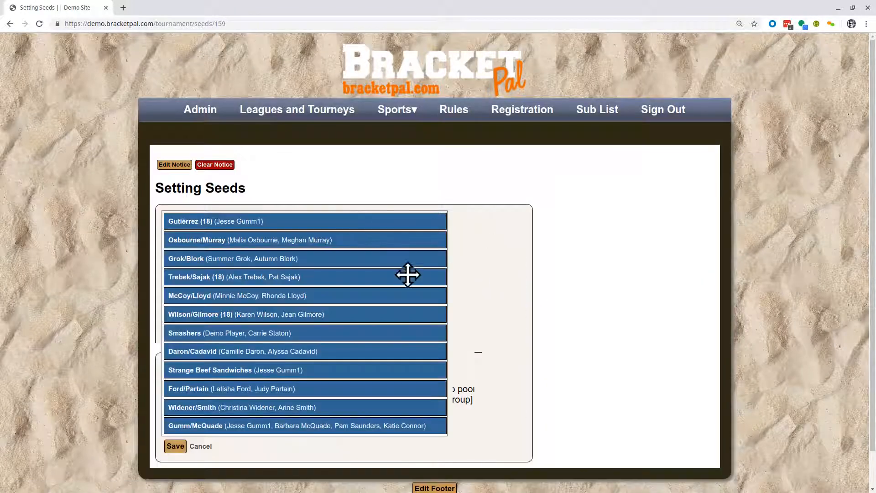
drag(251, 276, 259, 234)
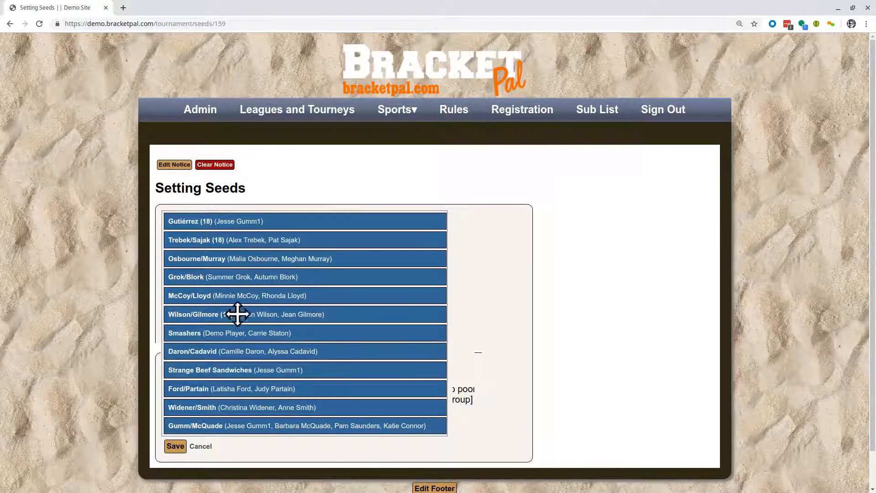
drag(237, 313, 245, 256)
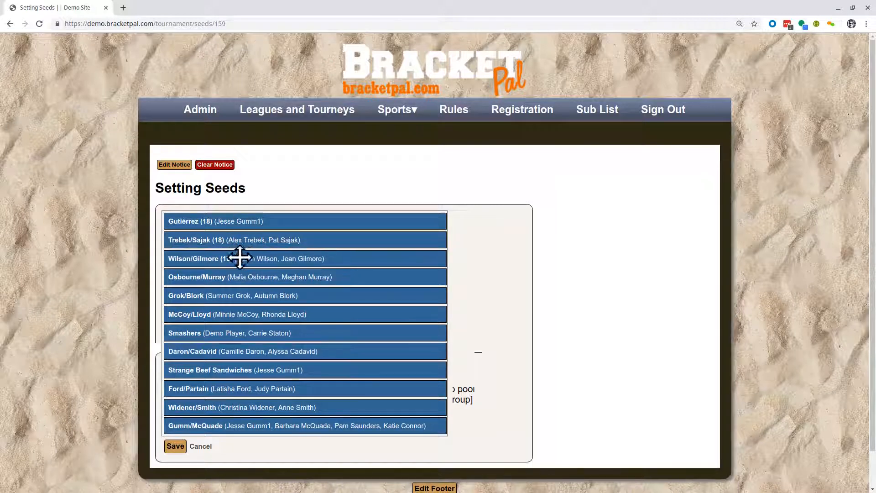
click(178, 446)
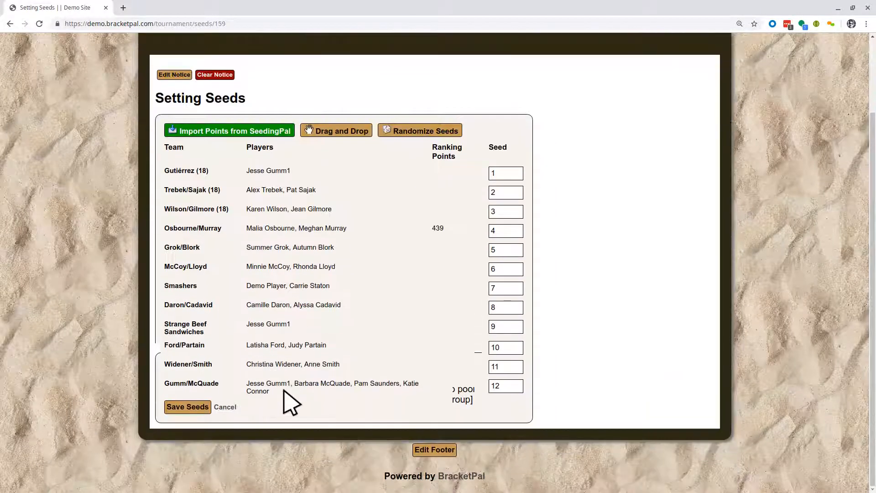
scroll(269, 410, down, 2)
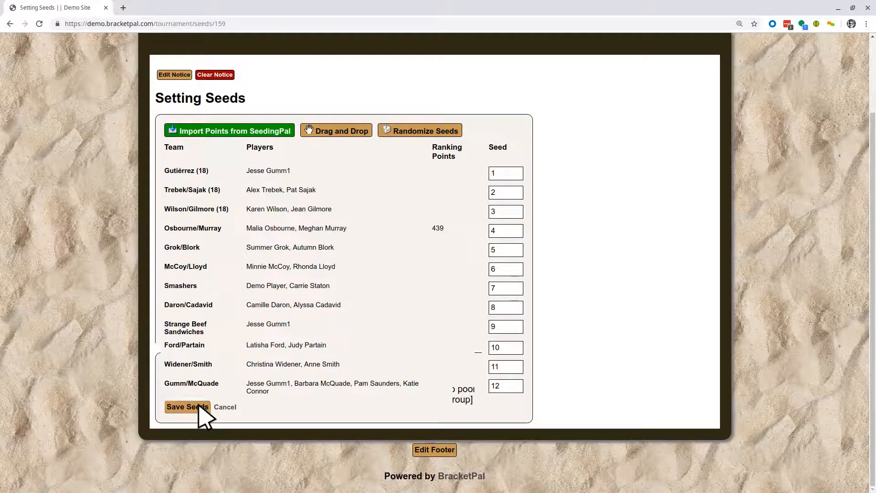
scroll(372, 274, down, 7)
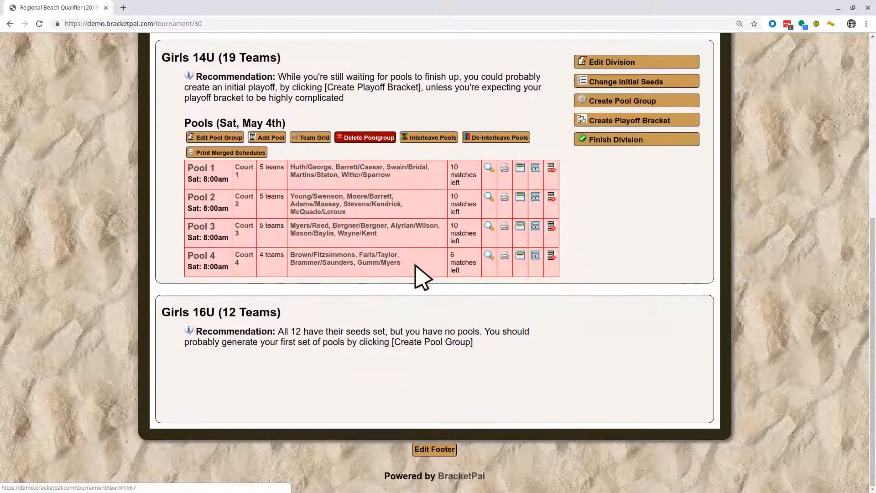
Create a Girls 16U pool group for seeds 1 to 12 with three pools of four teams, individual Games, and courts 6, 7 and 8
click(628, 356)
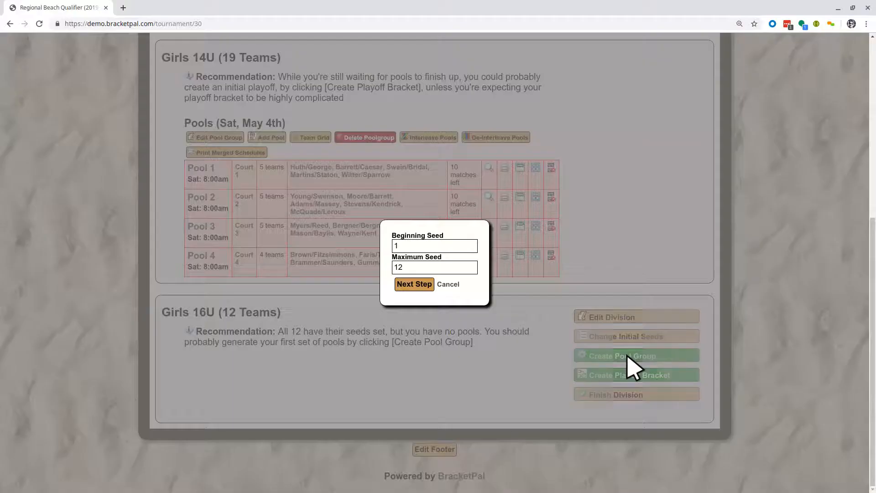
click(414, 284)
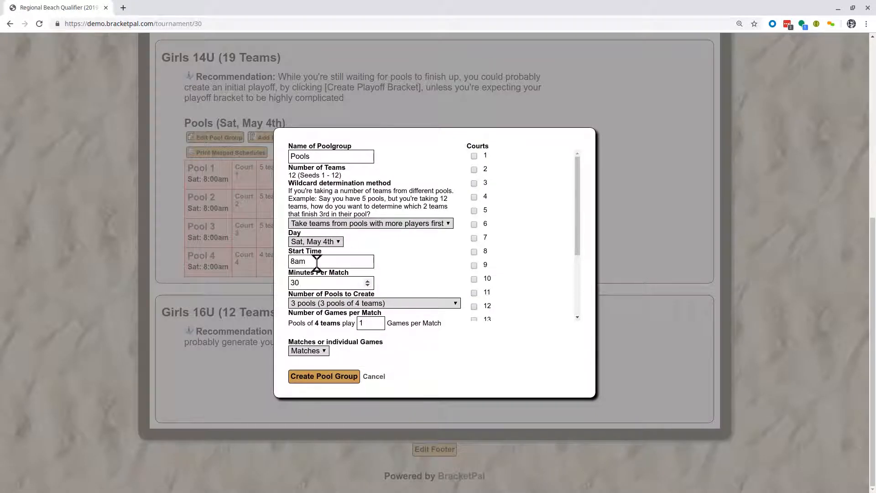
click(326, 351)
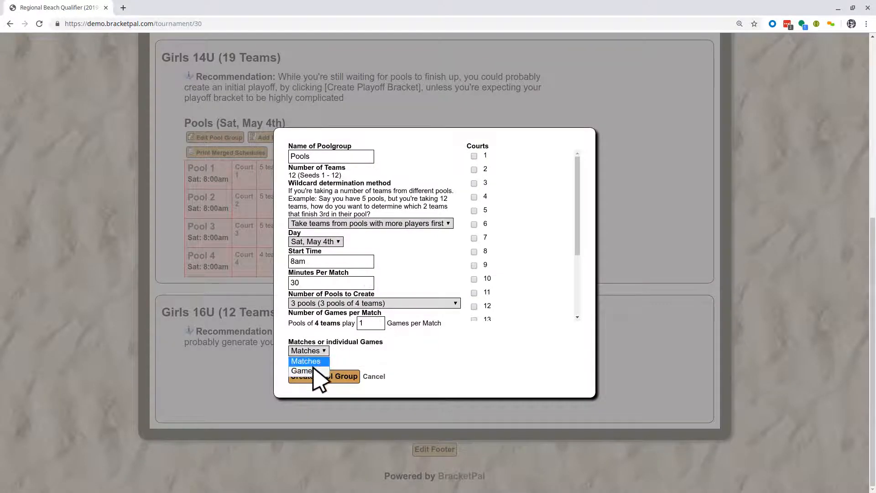
click(314, 368)
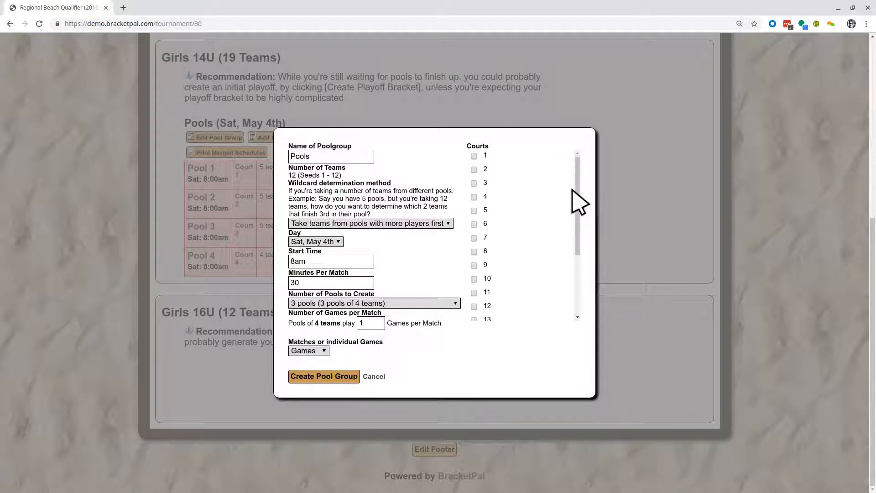
click(474, 224)
click(474, 237)
click(474, 252)
click(338, 303)
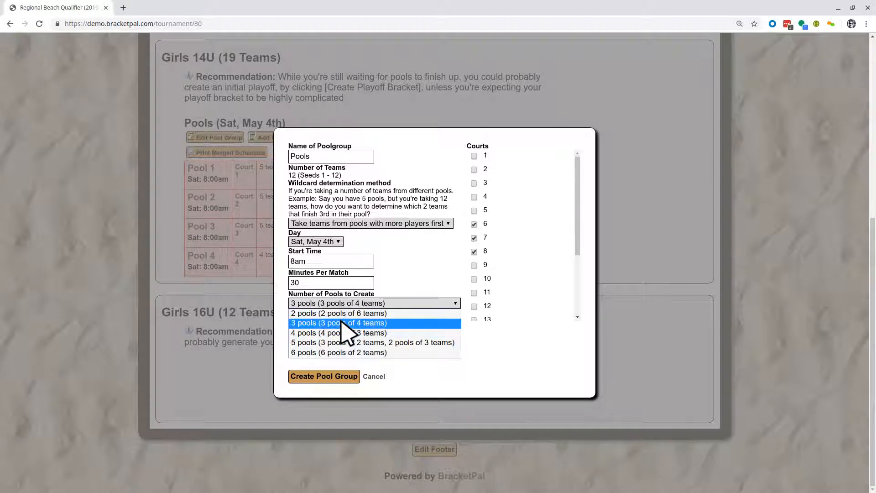
click(367, 322)
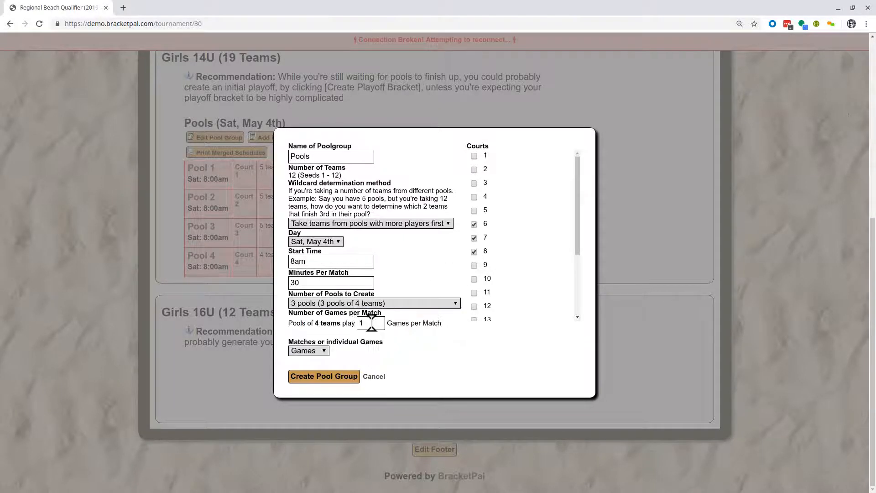
click(324, 376)
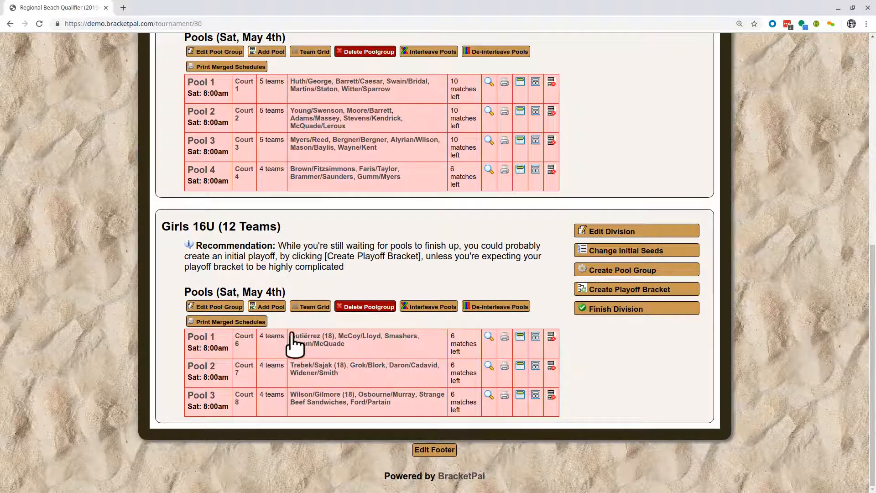
Check how the (18) teams are spread across the Girls 16U pools, view the team grid, and leave it without changes
drag(292, 335, 339, 337)
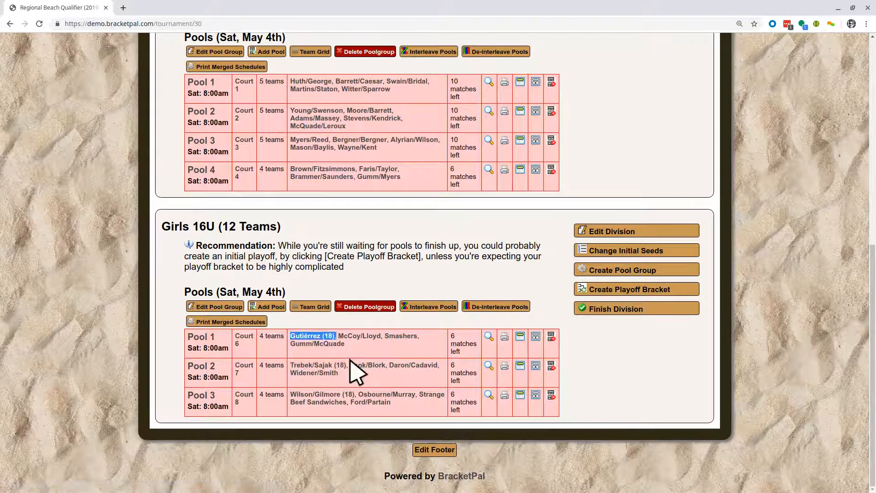
drag(291, 365, 345, 363)
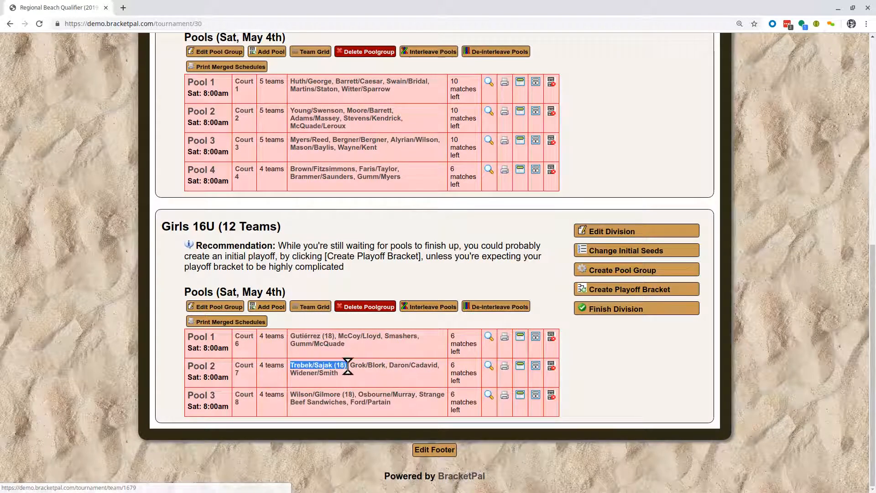
click(321, 306)
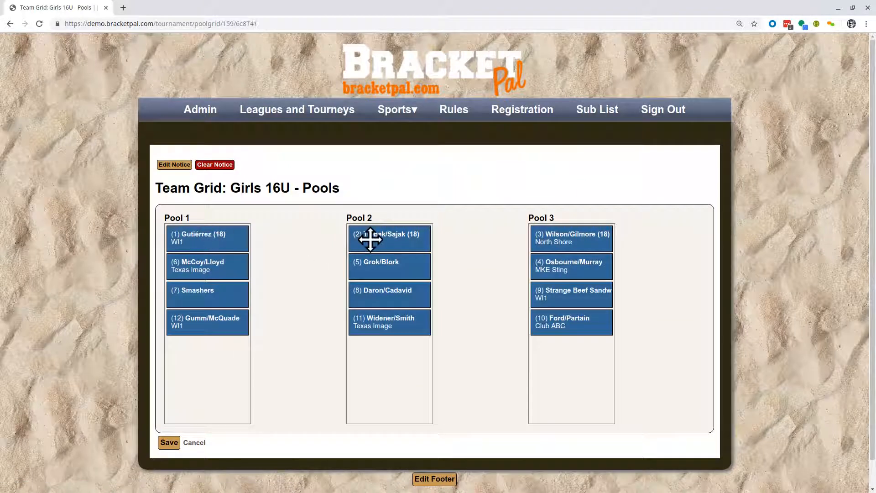
click(196, 443)
scroll(341, 346, down, 5)
scroll(342, 346, down, 3)
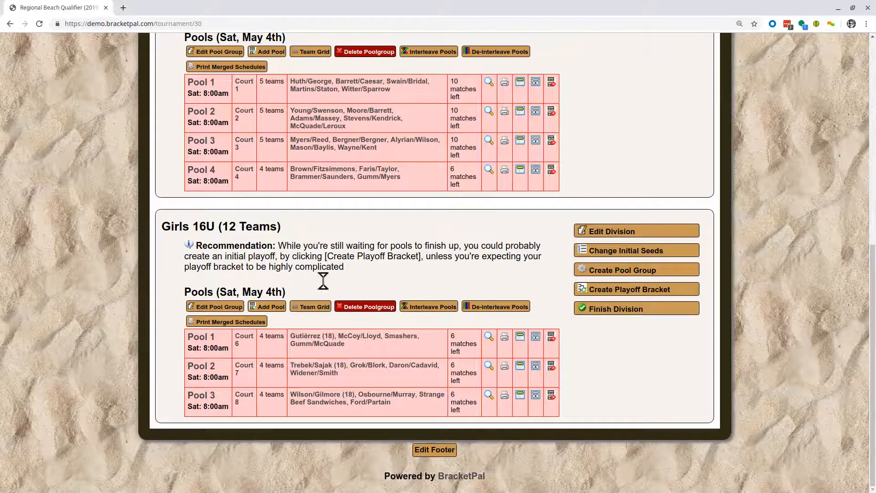
drag(359, 277, 261, 246)
click(258, 247)
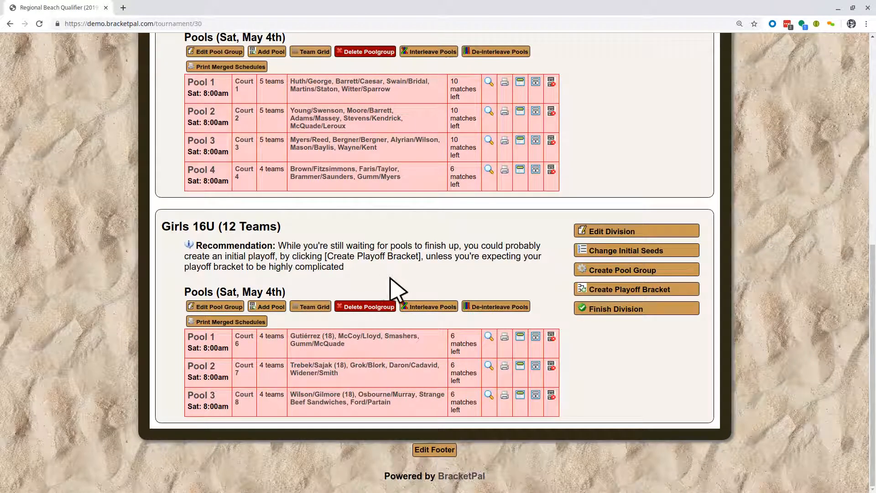
Record and save all Girls 16U pool match scores, entering 19 to 21 for Pool 1's first match, and finish the pools
click(489, 340)
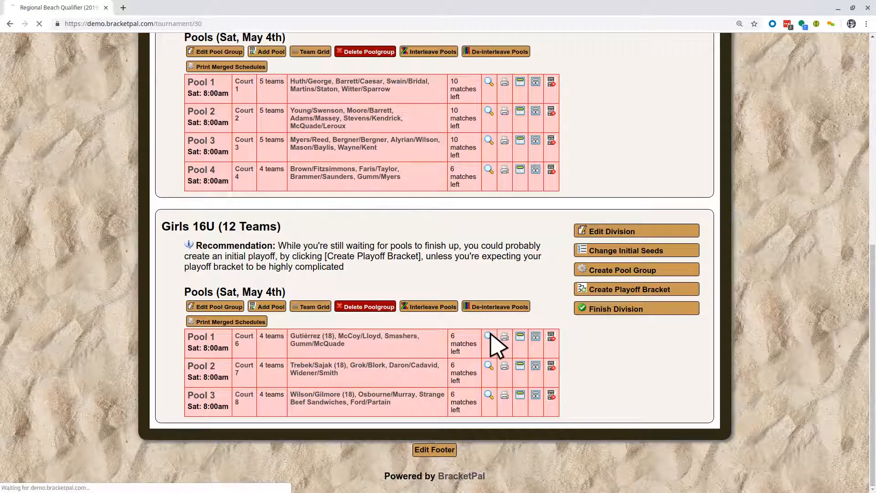
scroll(397, 391, down, 2)
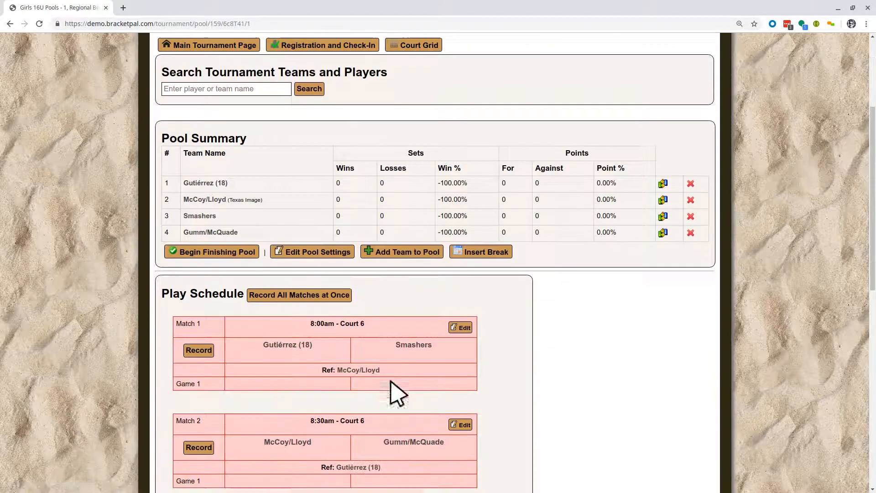
click(329, 296)
click(266, 135)
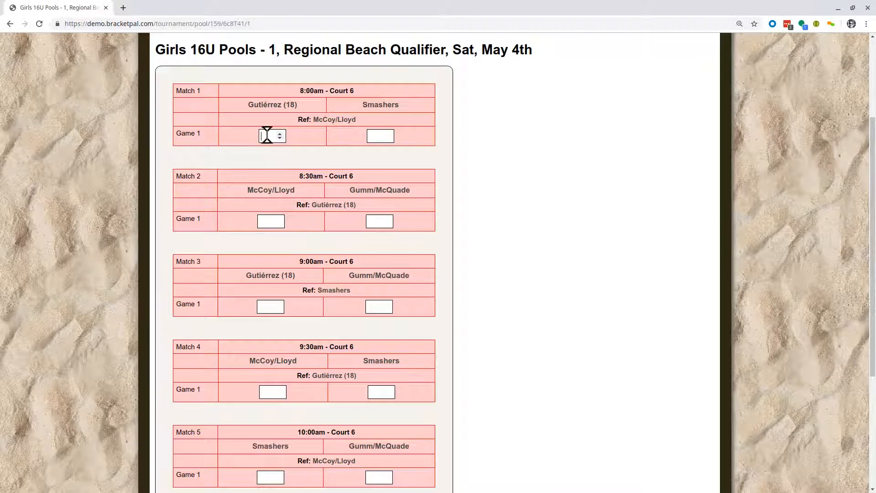
key(Tab)
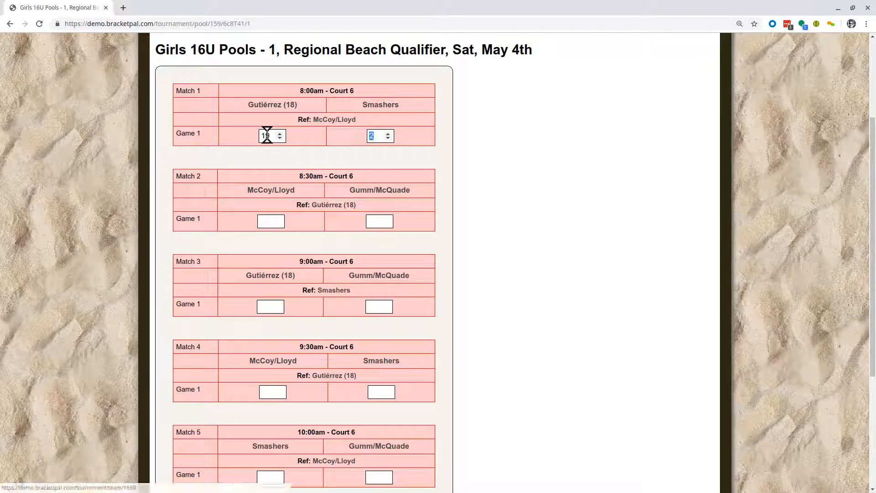
text(21)
key(Tab)
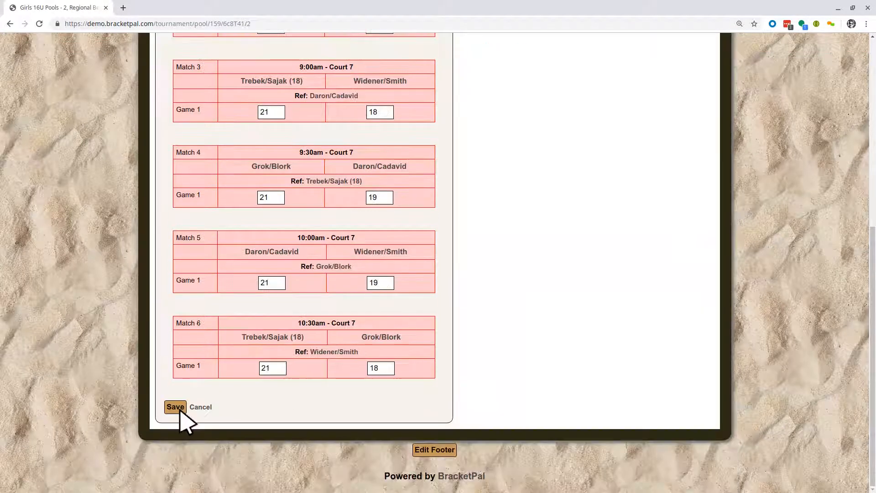
click(177, 408)
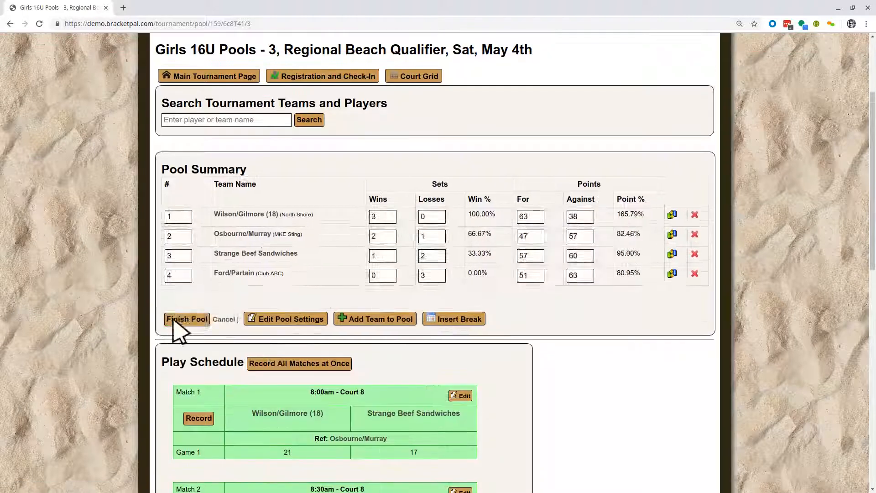
click(185, 319)
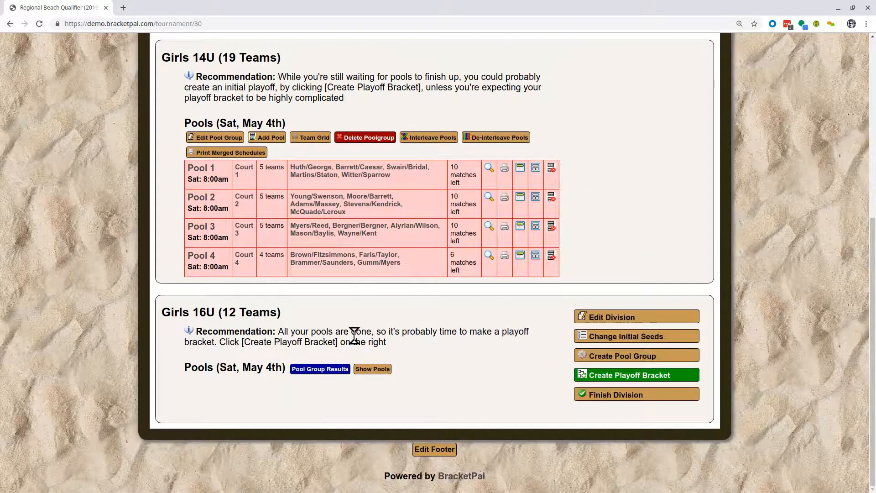
Show the finished Girls 16U pools and start a playoff bracket from the Sat, May 4th pools using the advanced method
click(371, 369)
scroll(301, 328, down, 1)
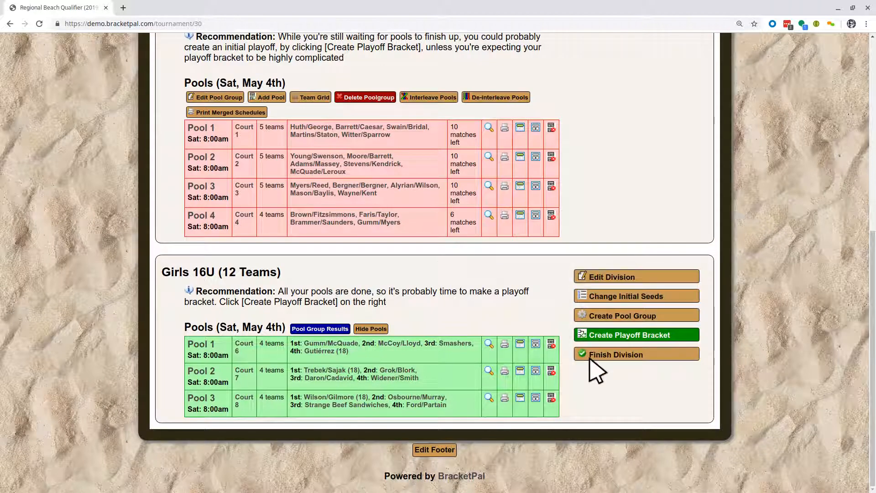
click(665, 332)
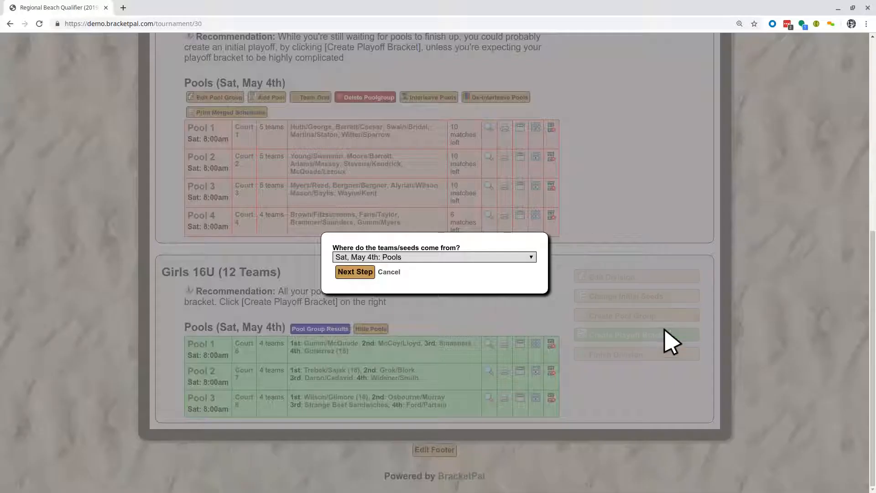
click(351, 273)
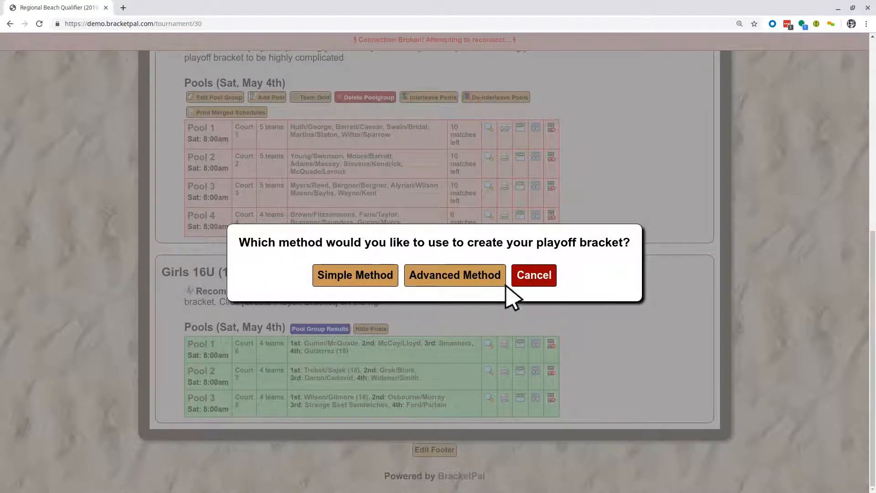
click(453, 283)
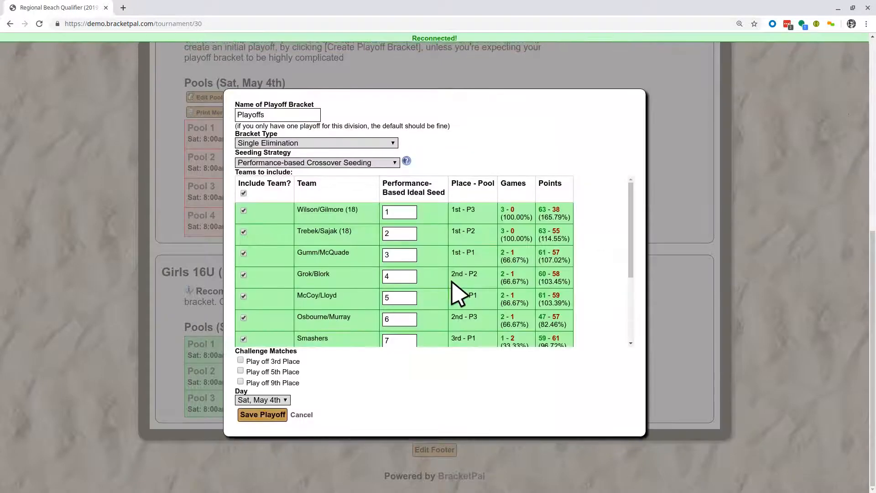
Look over the list of teams to include and name the playoff bracket 18s Playoff
drag(630, 218, 622, 173)
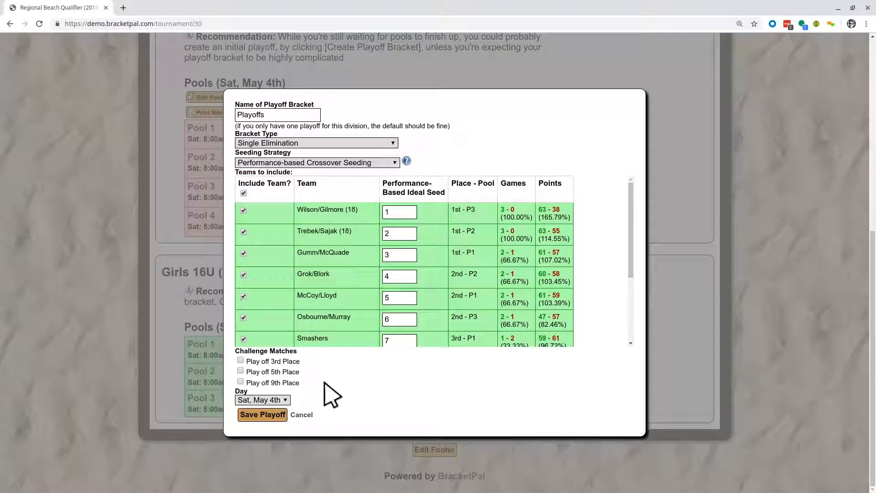
scroll(372, 239, down, 3)
scroll(368, 264, up, 3)
key(ctrl+a)
text(1)
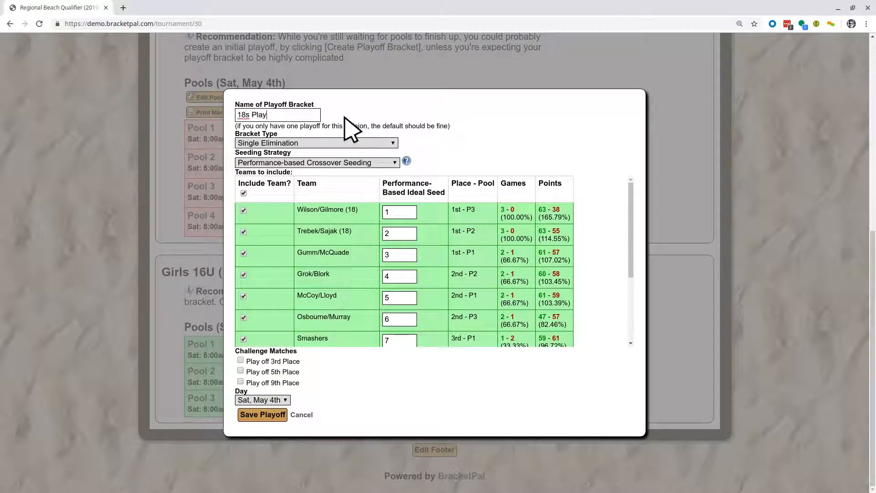
Include only the three teams marked (18) in the bracket and save the playoff
click(243, 193)
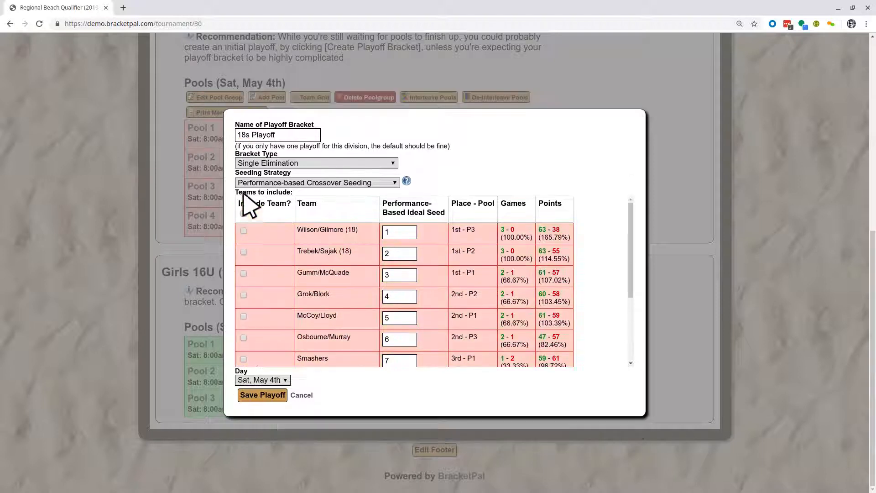
click(243, 230)
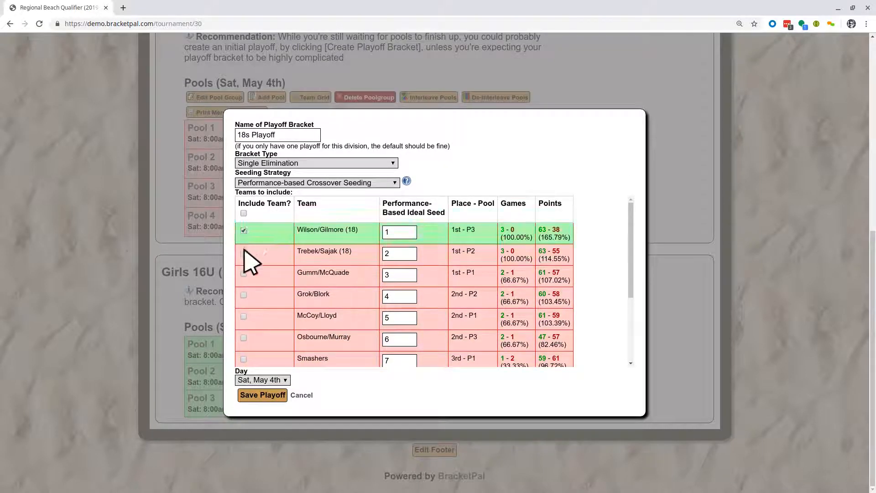
click(243, 252)
scroll(342, 274, down, 3)
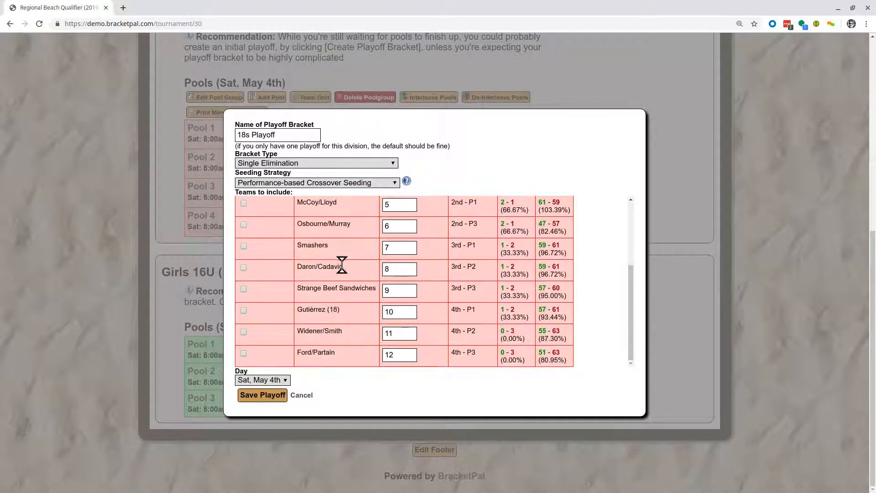
click(244, 311)
click(262, 395)
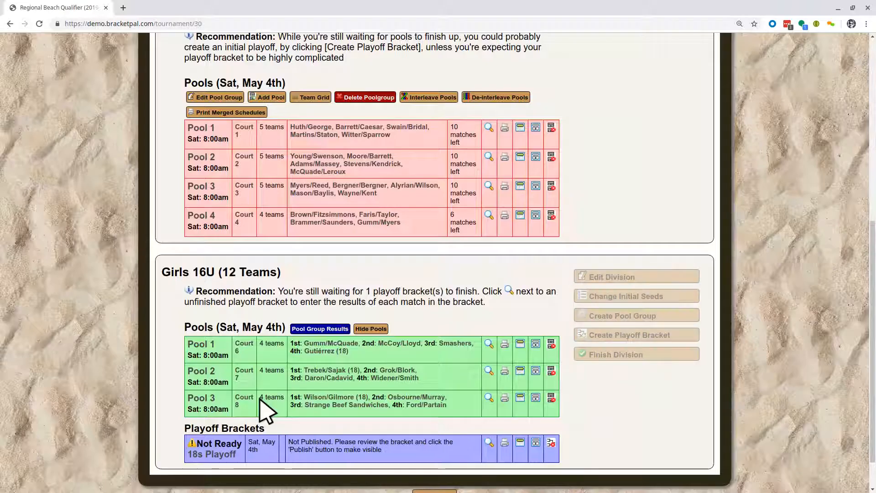
Review the matchups of the Girls 16U 18s Playoff bracket and return to the main tournament page
scroll(299, 407, down, 2)
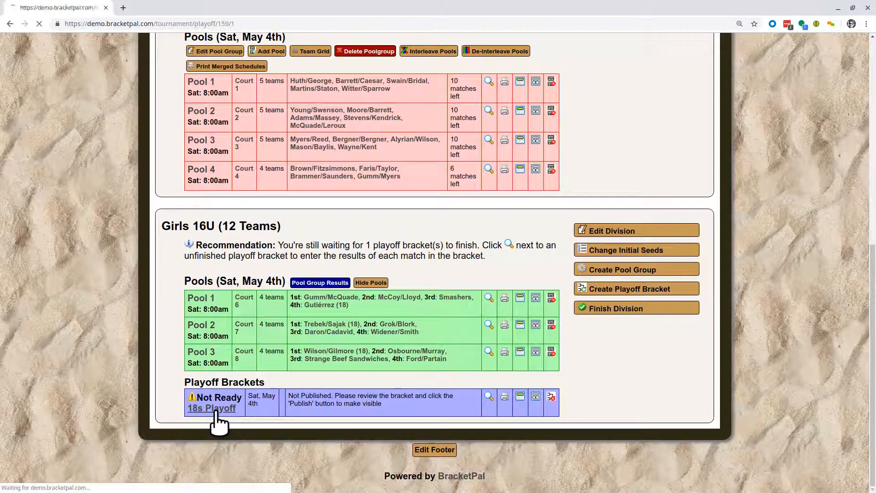
click(214, 408)
scroll(348, 333, down, 2)
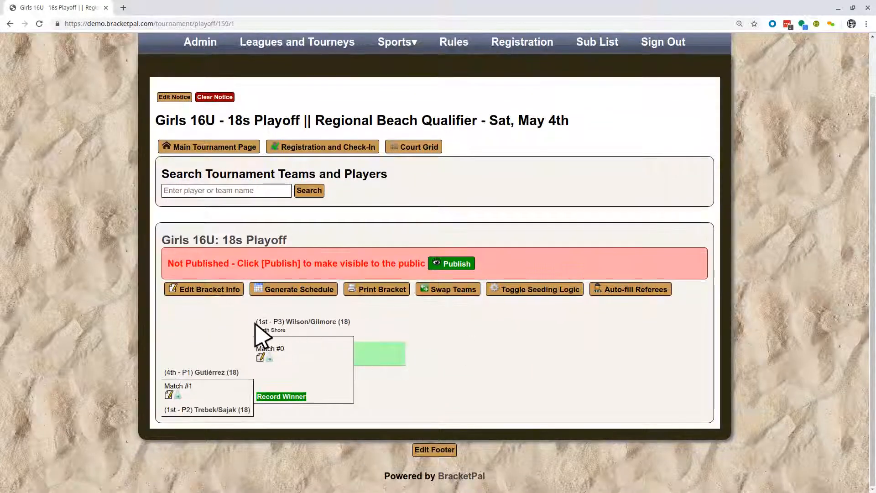
click(346, 325)
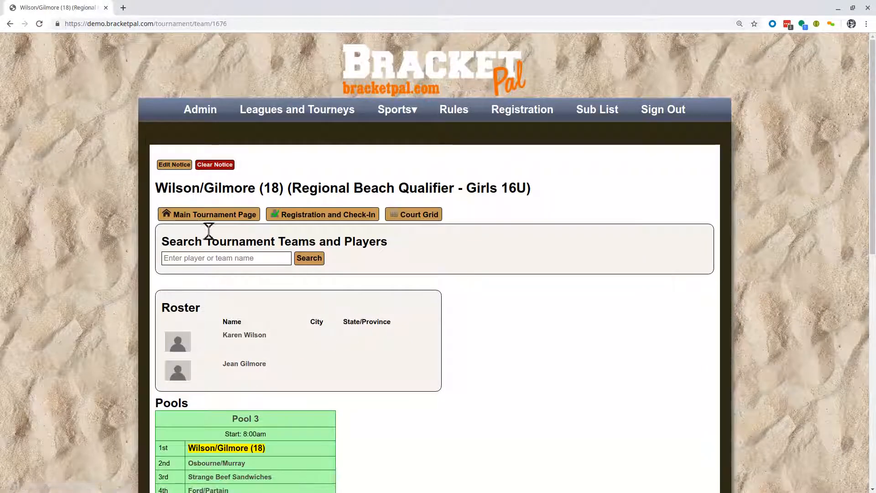
click(10, 24)
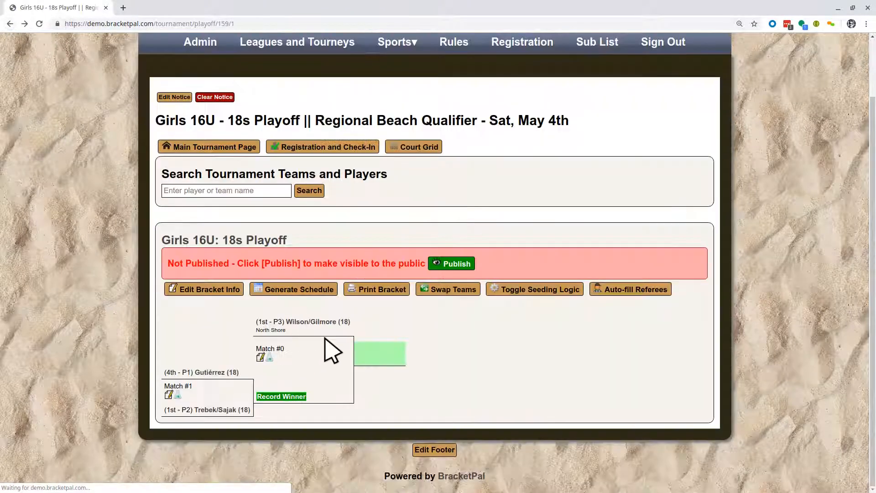
drag(358, 322, 409, 325)
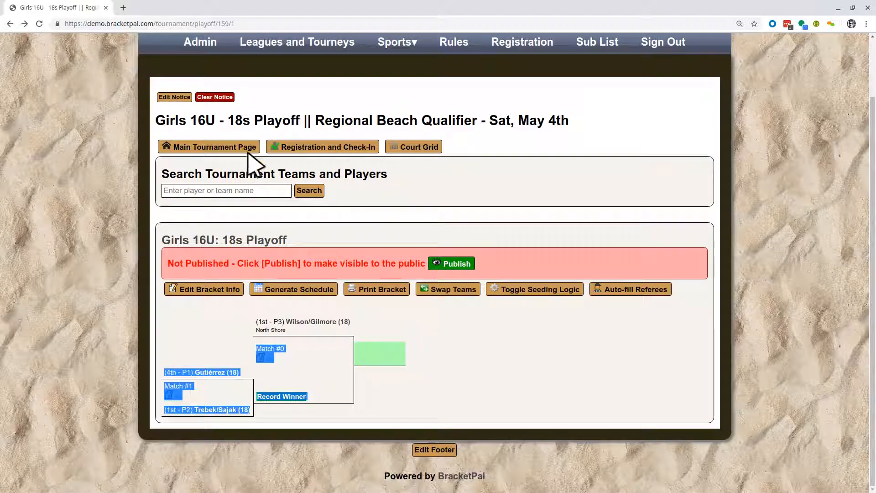
click(223, 147)
Start a second Girls 16U playoff bracket from the Sat, May 4th pools and name it 16s Playoff
scroll(457, 283, down, 10)
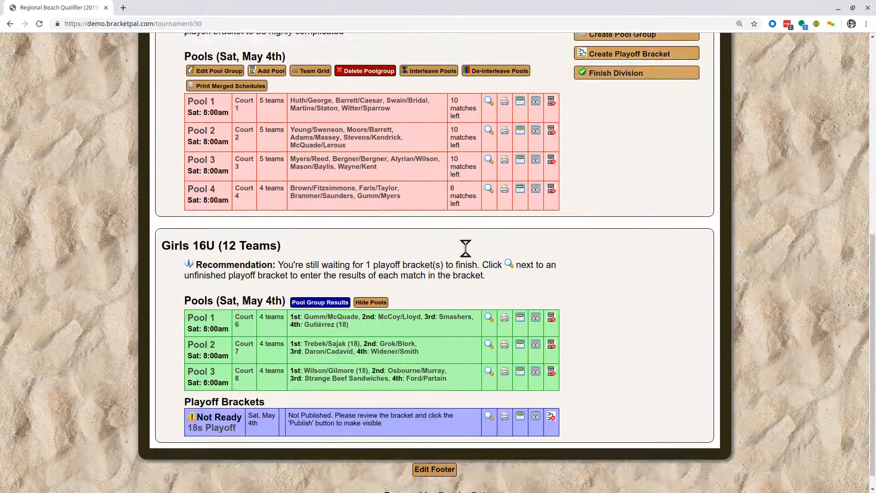
click(605, 288)
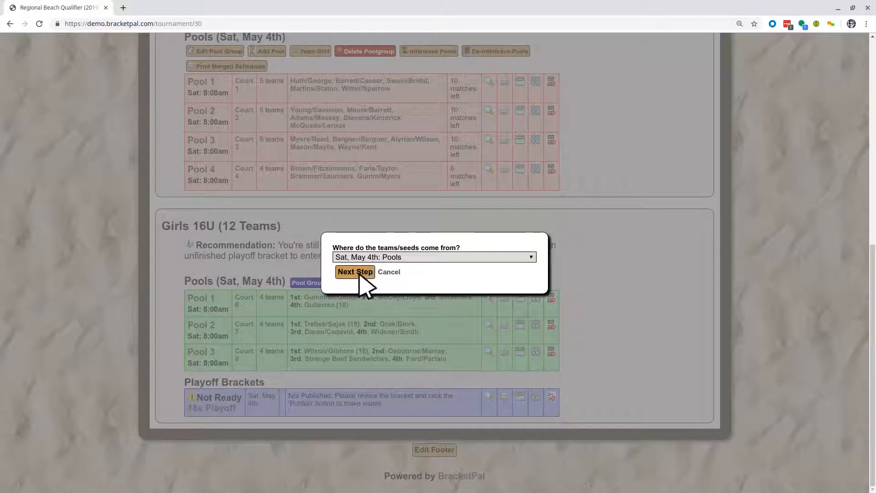
click(360, 274)
click(442, 279)
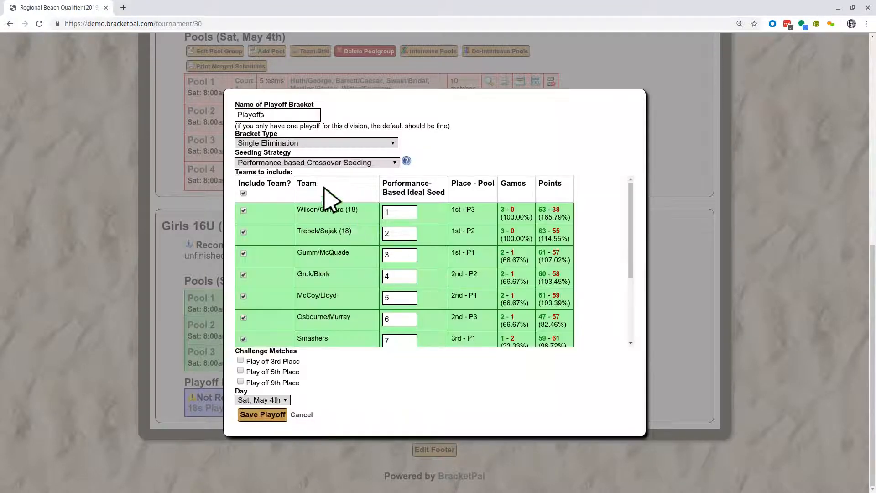
double_click(302, 115)
text(16s)
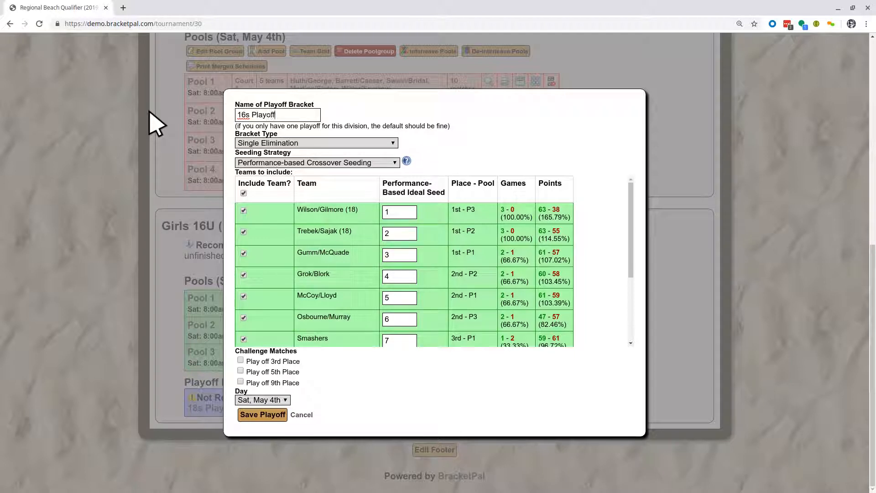
Exclude the three teams marked (18), keep all other teams included, and save the 16s playoff
click(244, 193)
click(244, 212)
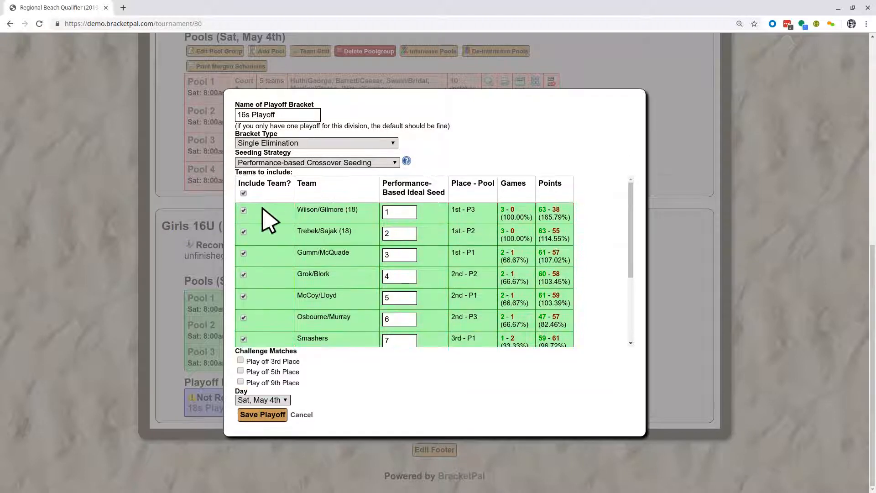
click(243, 211)
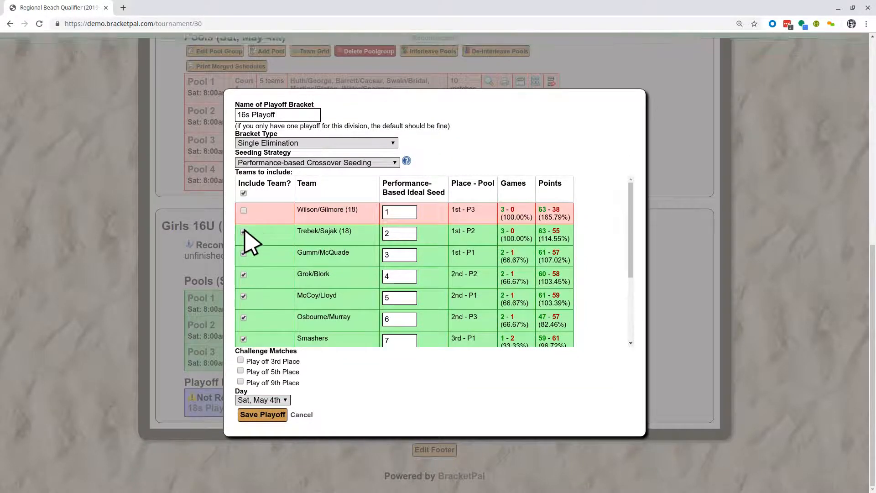
click(244, 233)
scroll(379, 265, down, 2)
scroll(379, 265, down, 2)
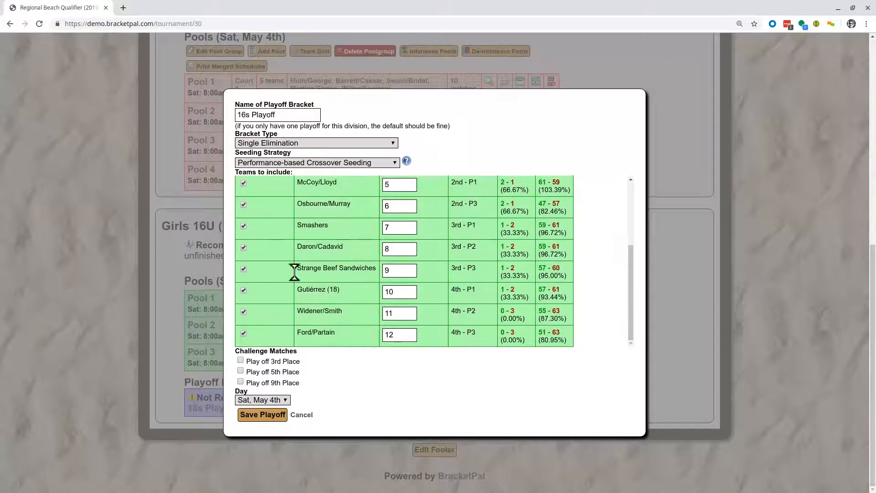
click(243, 291)
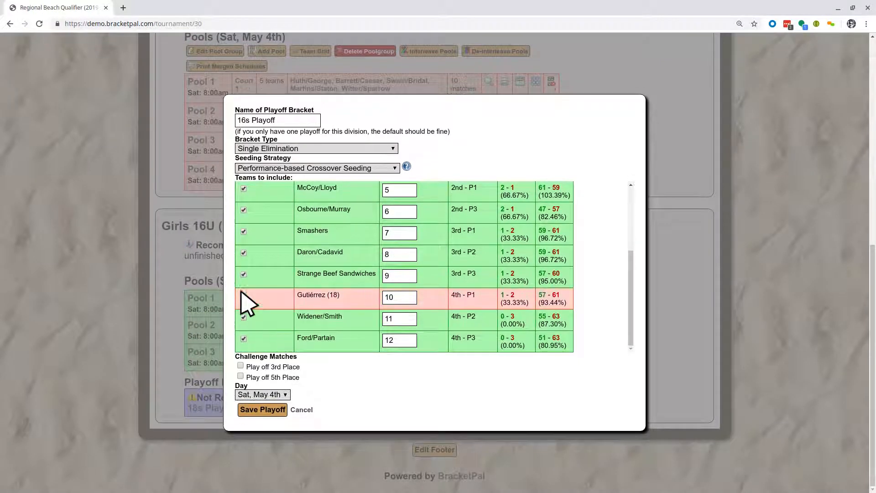
click(263, 410)
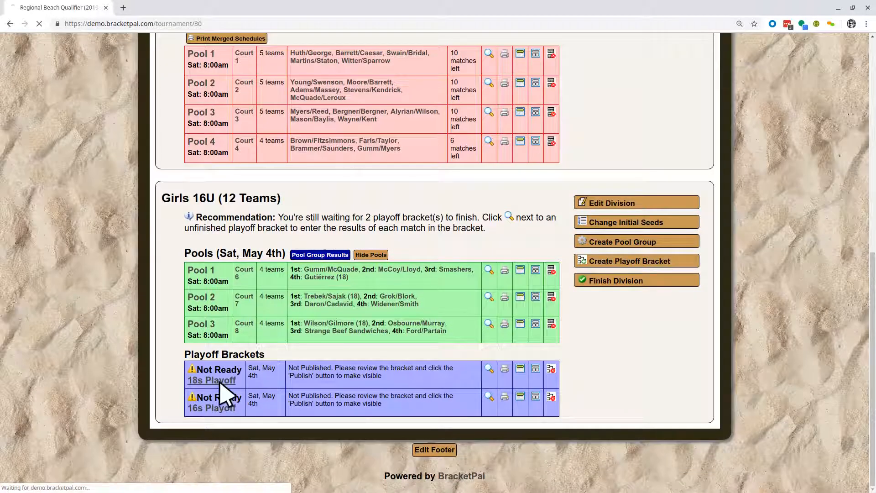
Build the 18s Playoff schedule starting at 12p with 30 minutes per match on court 2
click(223, 381)
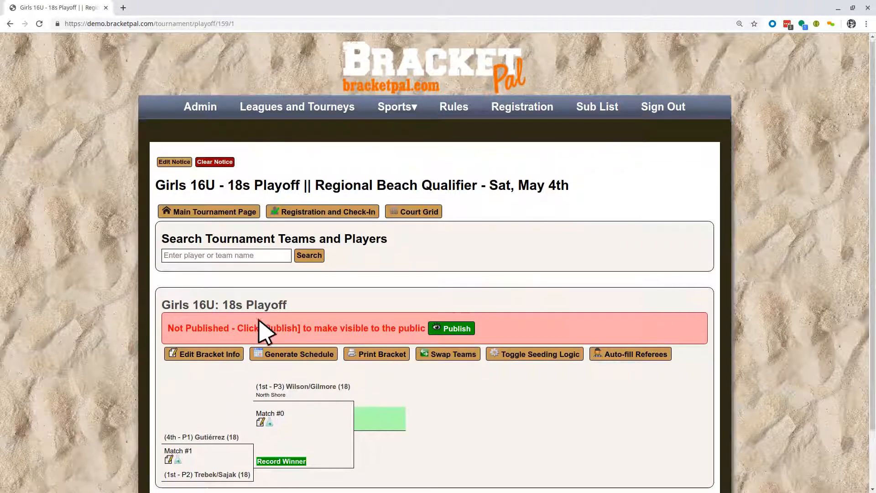
scroll(274, 330, down, 2)
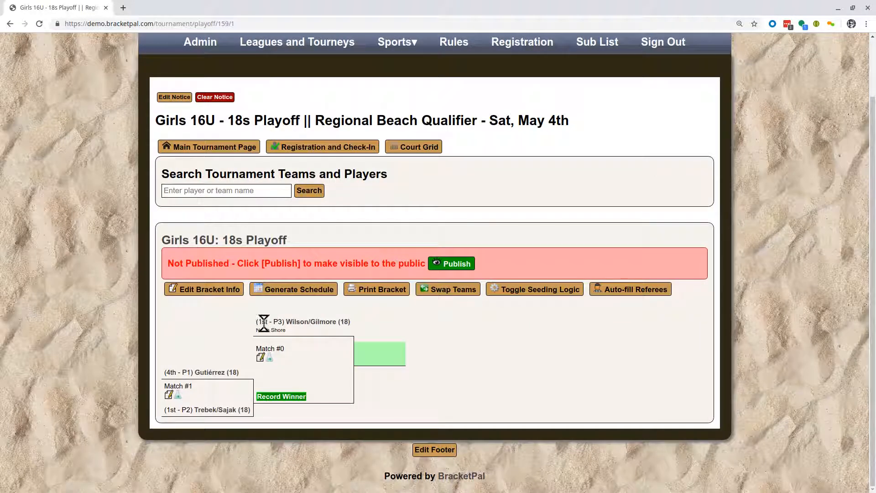
drag(259, 322, 280, 330)
click(284, 330)
click(288, 295)
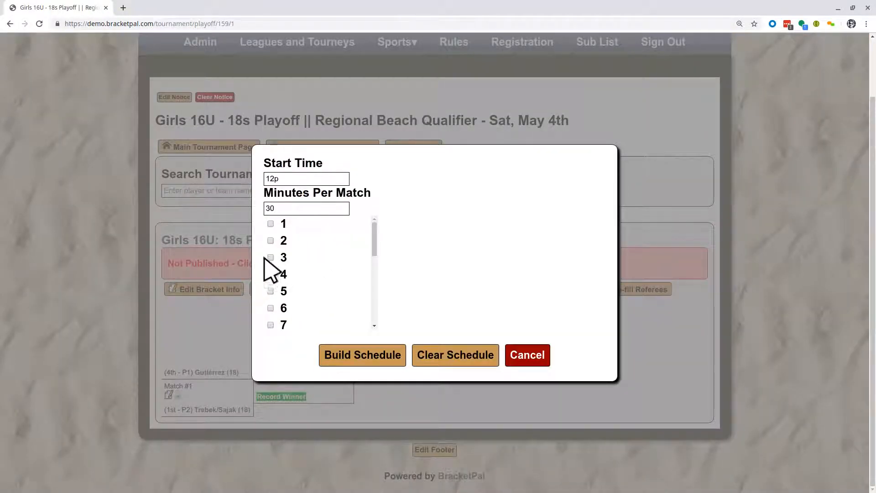
click(270, 240)
click(396, 358)
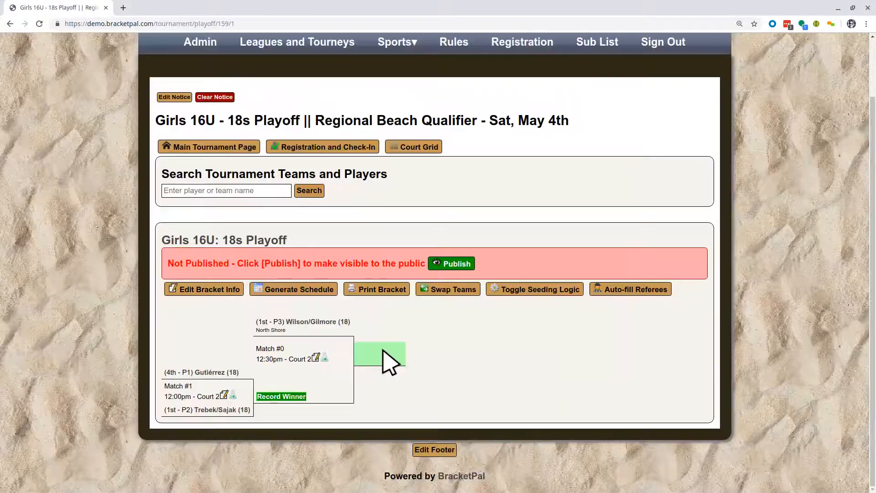
Auto-fill the 18s Playoff referees by next highest seed on court, publish the bracket, and return to the main tournament page
click(641, 290)
click(434, 258)
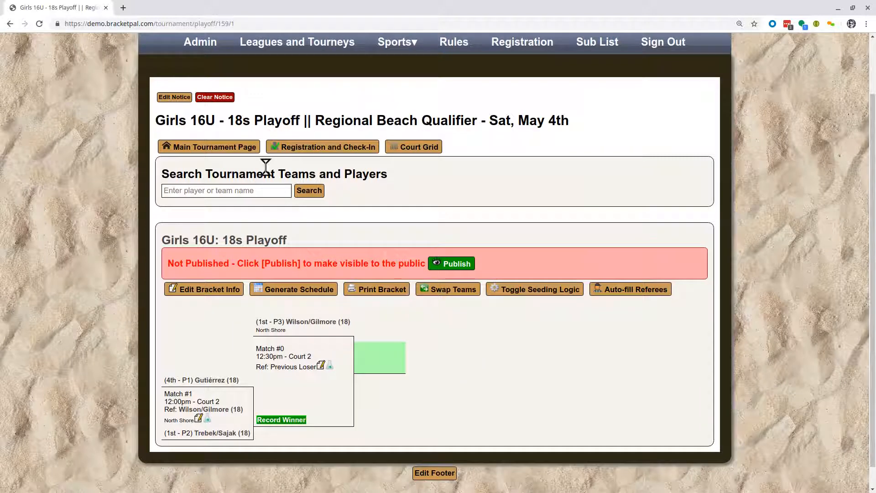
click(451, 264)
click(235, 147)
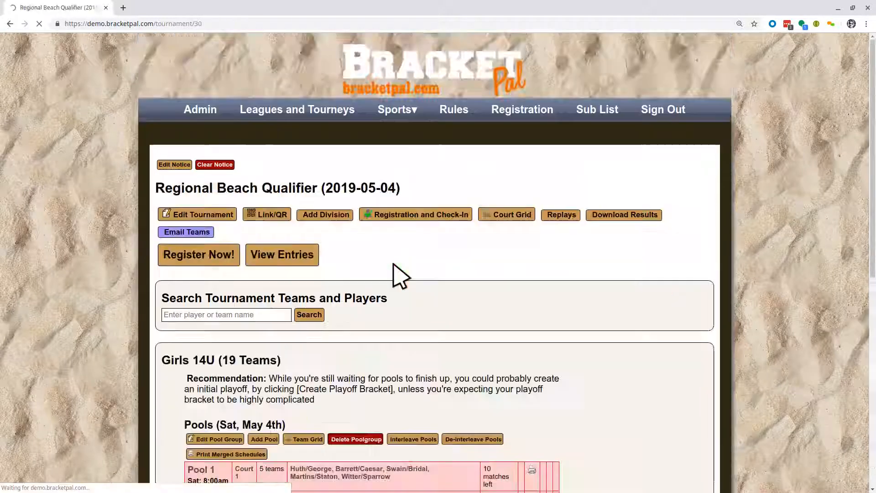
click(493, 304)
Build the 16s Playoff schedule starting at 12pm with 30 minutes per match on courts 7 and 8
scroll(488, 292, down, 5)
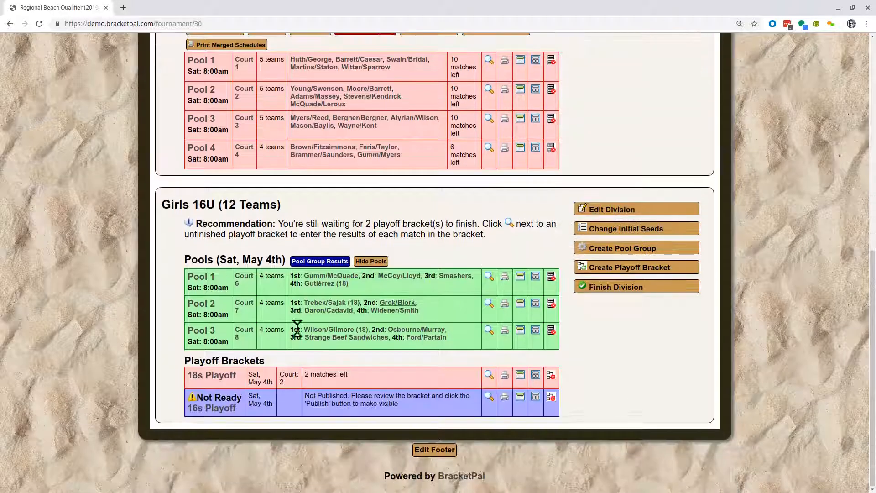
click(195, 412)
scroll(356, 256, down, 4)
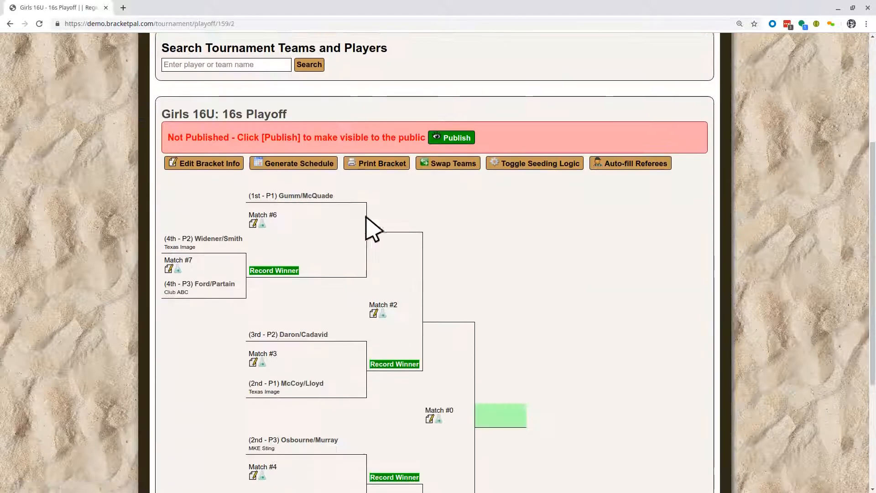
click(282, 166)
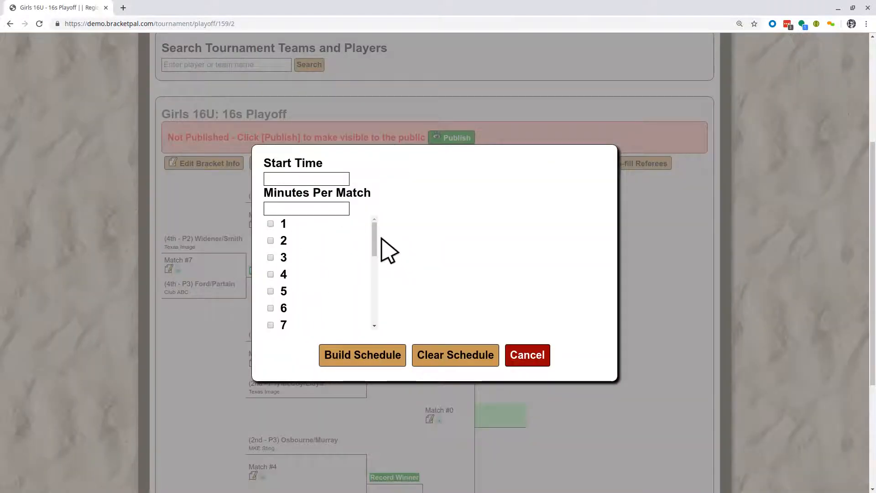
scroll(374, 248, down, 1)
click(271, 288)
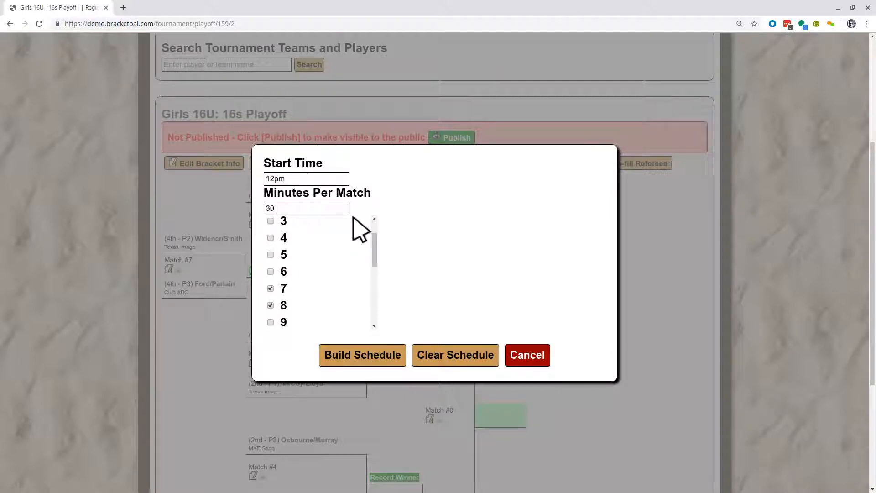
click(371, 358)
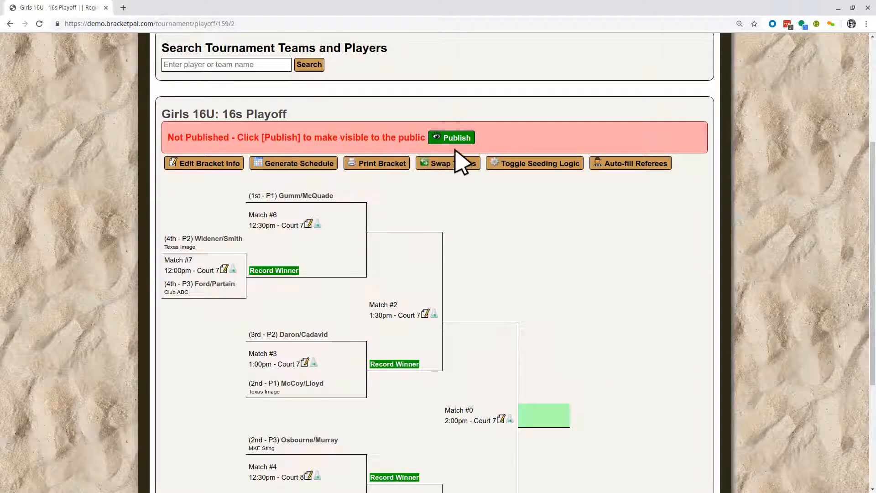
Auto-fill the 16s Playoff referees with the previous loser, publish the bracket, and return to the main tournament page without printing it
click(639, 163)
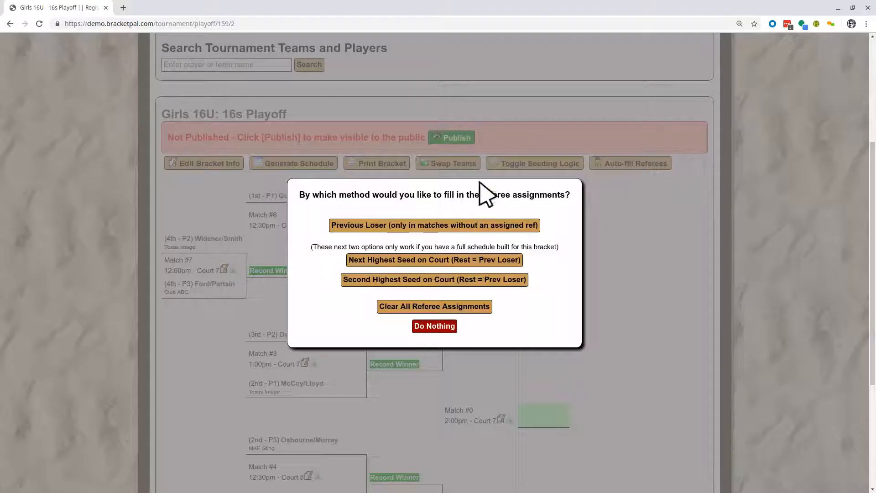
click(456, 225)
click(458, 139)
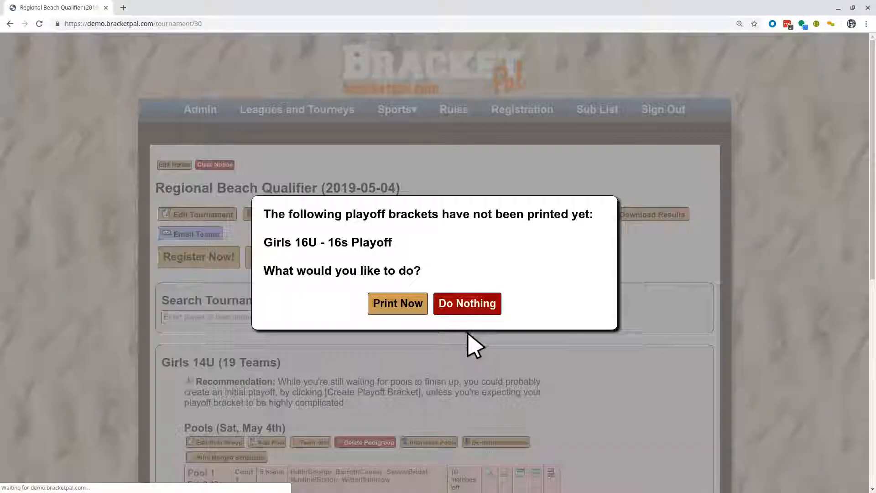
click(469, 309)
scroll(548, 201, down, 10)
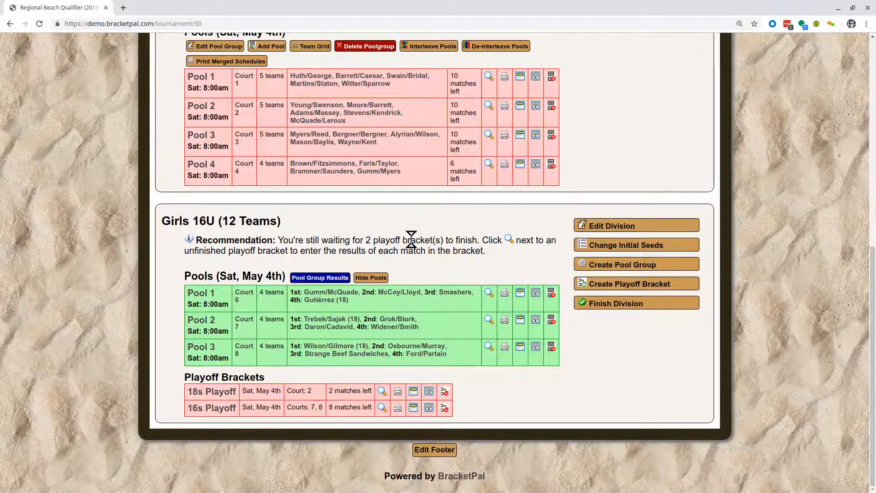
drag(411, 240, 522, 395)
click(523, 393)
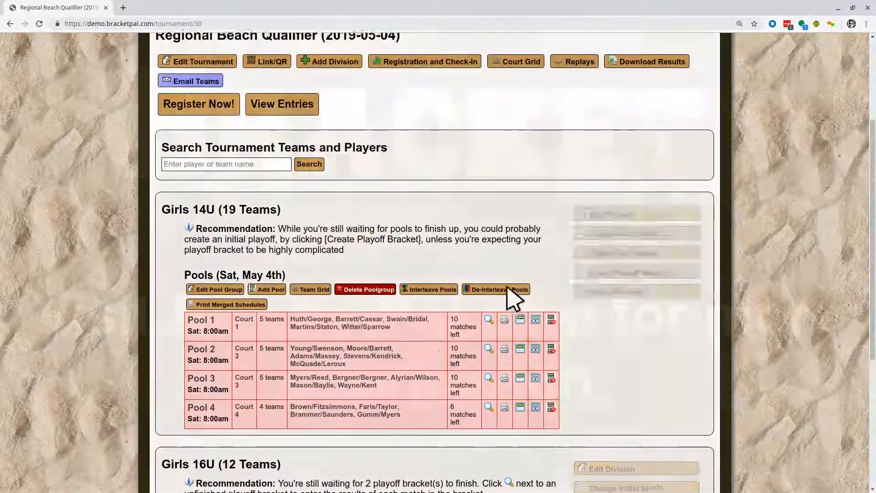
scroll(508, 288, up, 5)
scroll(496, 275, down, 13)
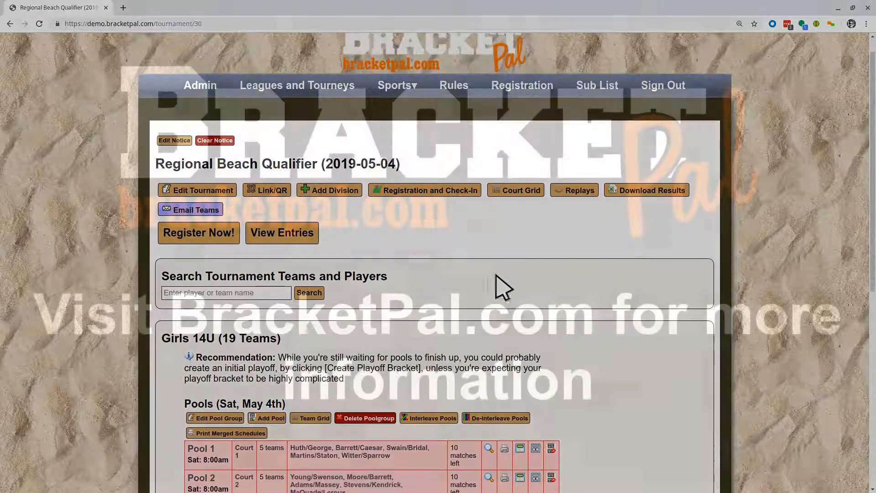